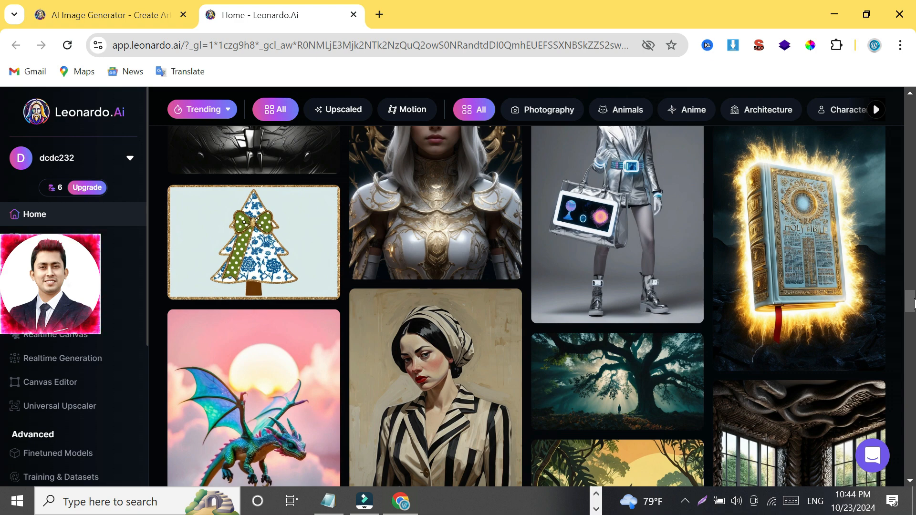
Browse the Community Creations gallery on the Leonardo.Ai home page to examine the sample images
left_click_drag(912, 303, 911, 289)
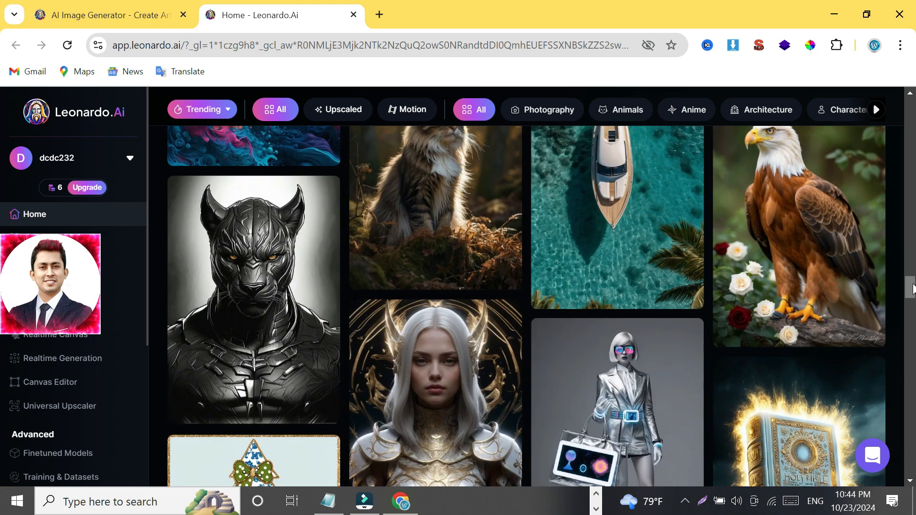
scroll(541, 305, "down", 15)
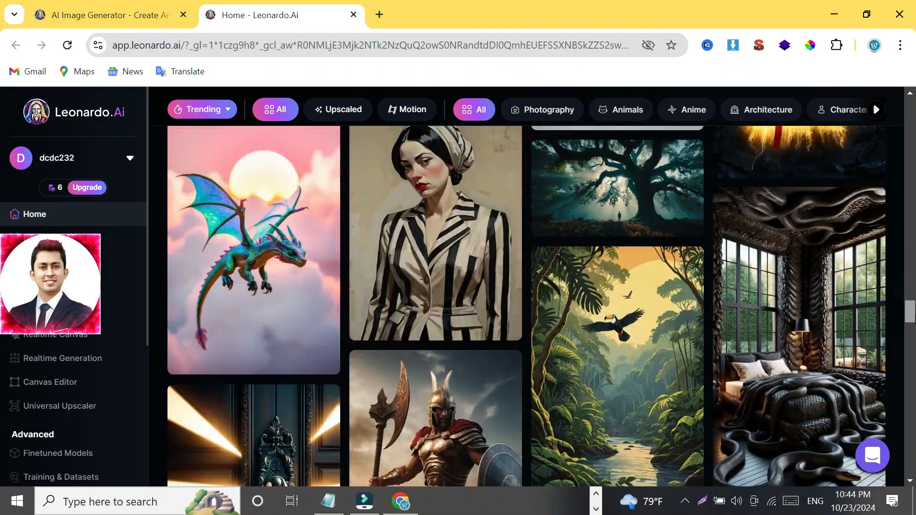
scroll(541, 305, "down", 15)
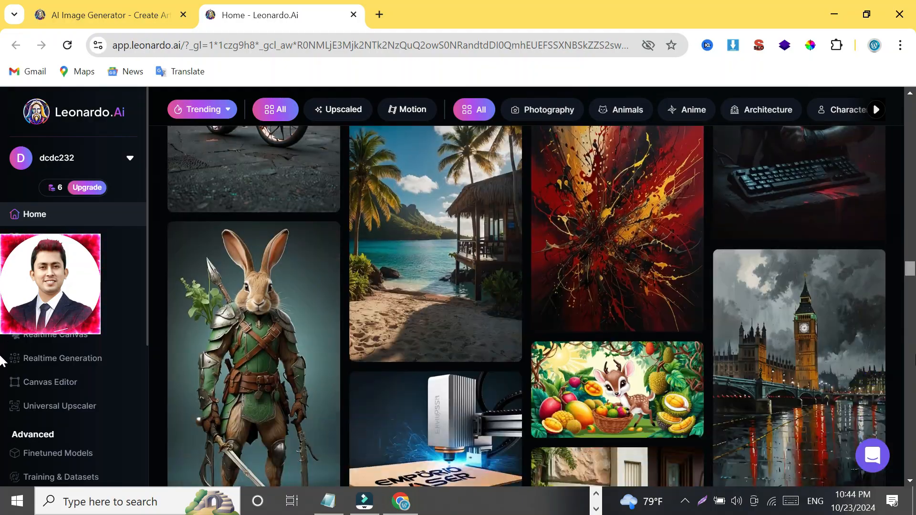
scroll(542, 305, "down", 15)
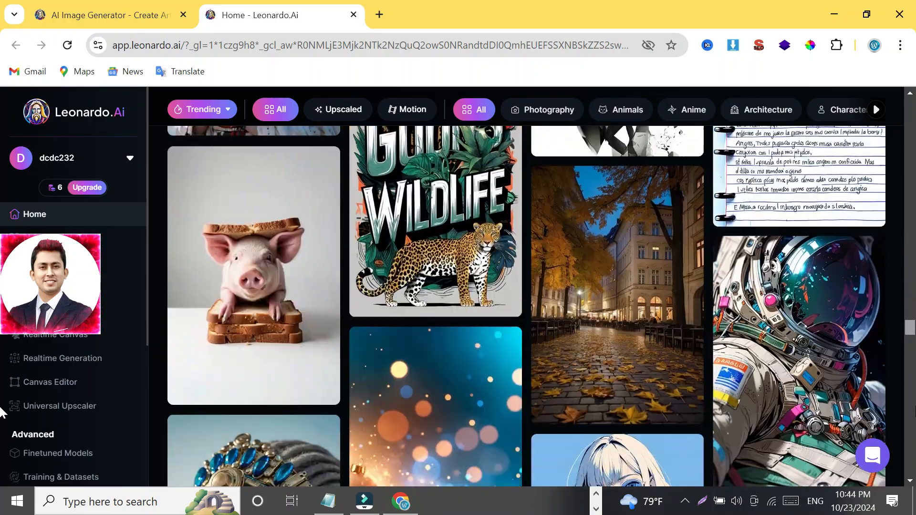
scroll(541, 305, "down", 15)
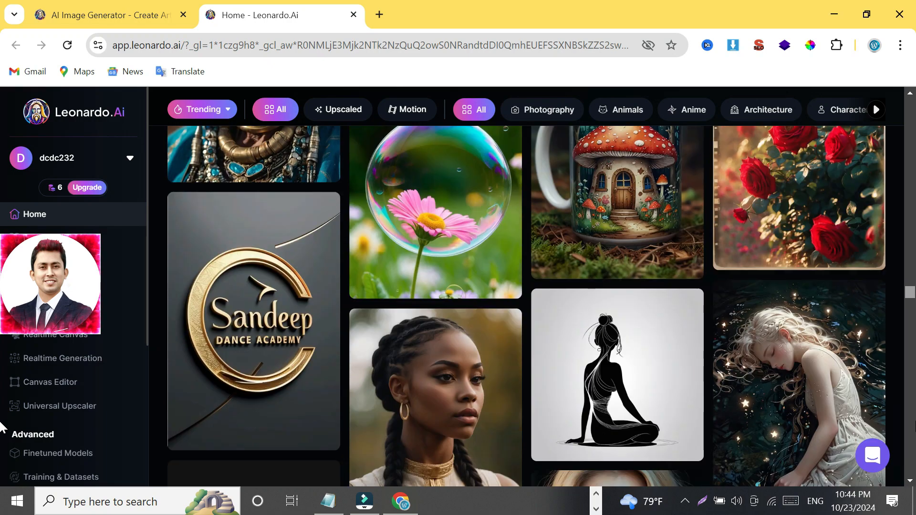
scroll(541, 305, "up", 20)
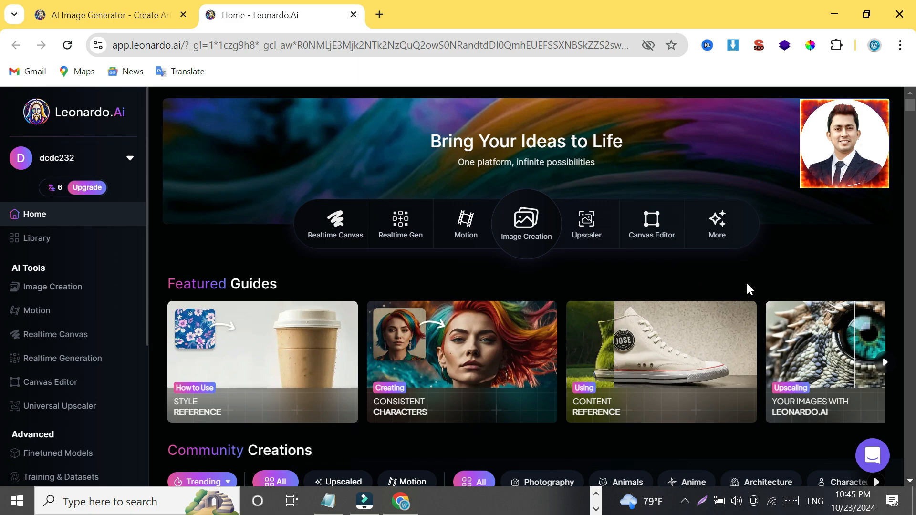
Close the current browser window, start Chrome with a different profile and load leonardo.ai
left_click(899, 14)
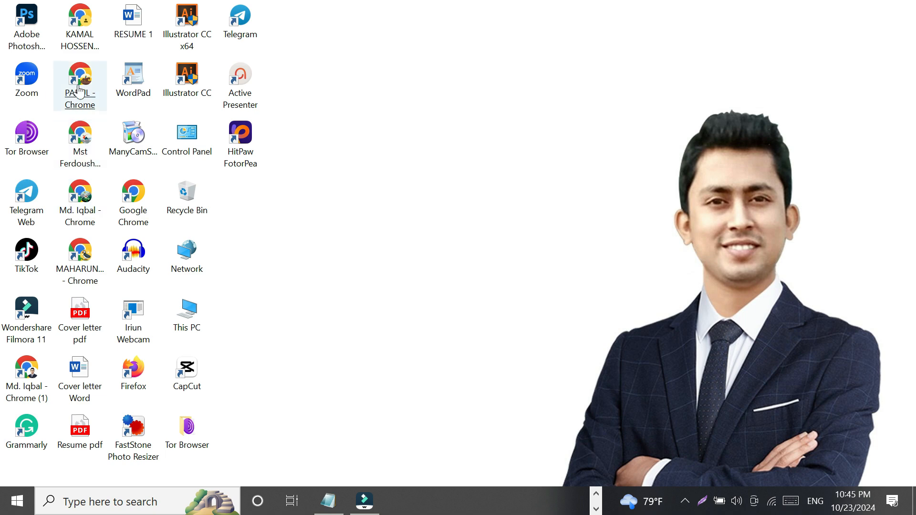
double_click(80, 86)
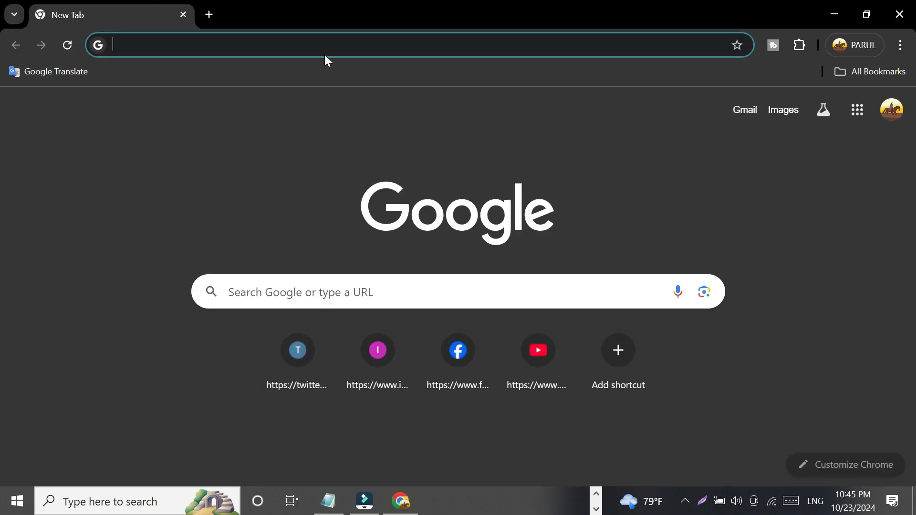
left_click(198, 42)
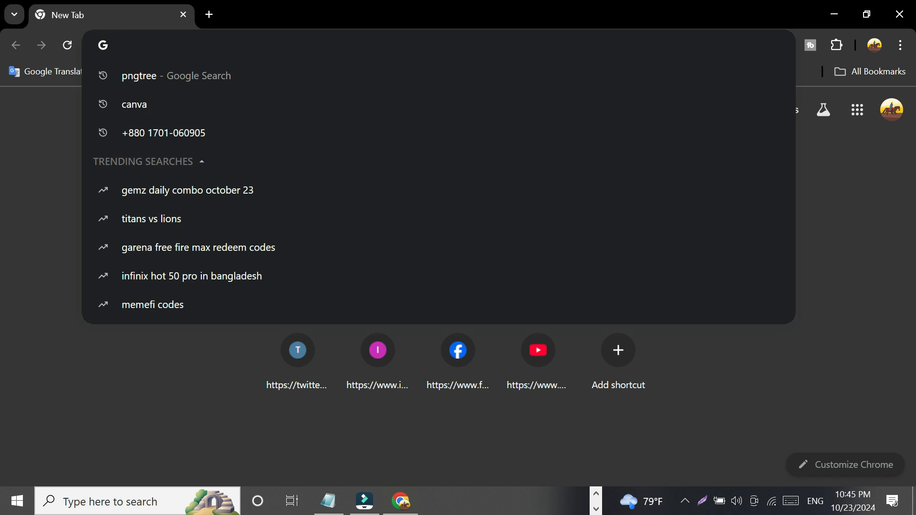
type("leonardo.ai")
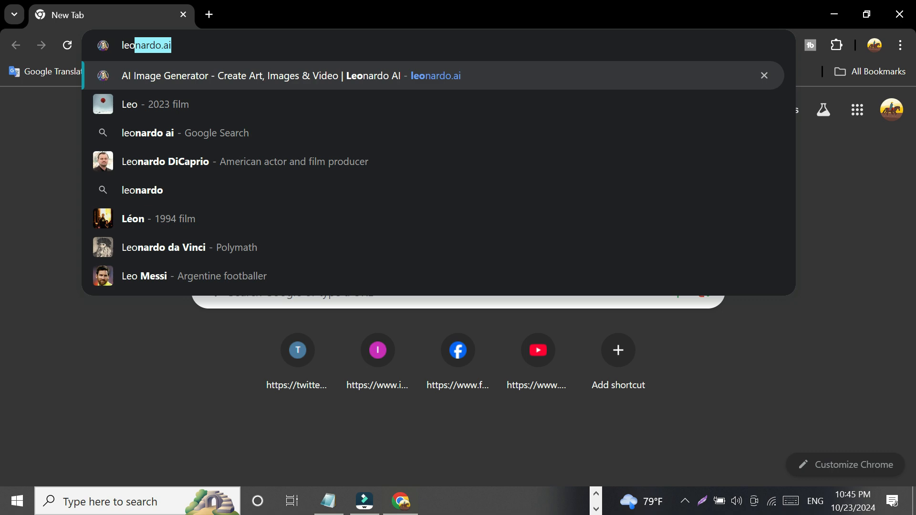
key("Return")
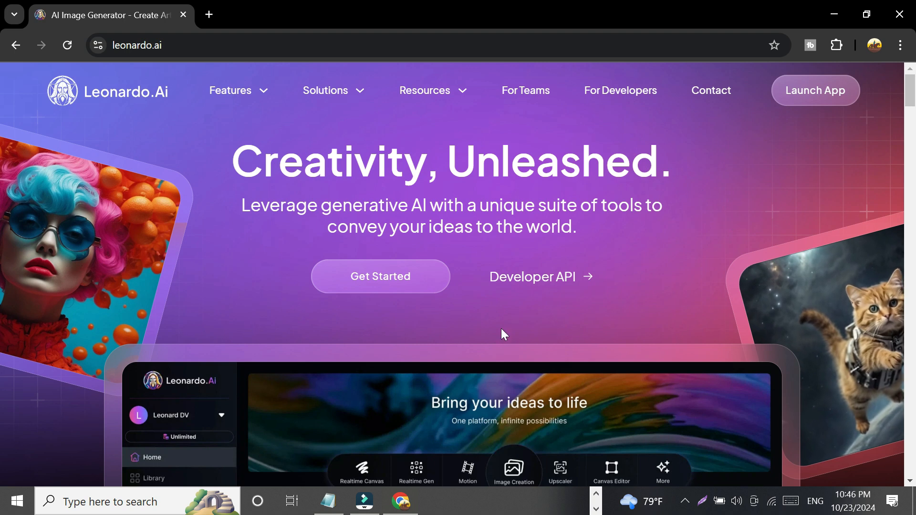
Get started with Leonardo.Ai by signing up through the Google account already listed
left_click(386, 285)
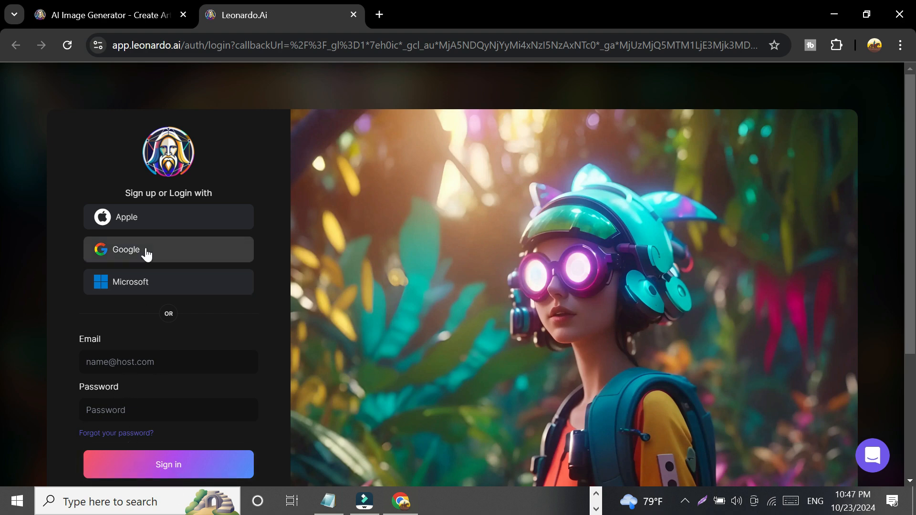
left_click(180, 252)
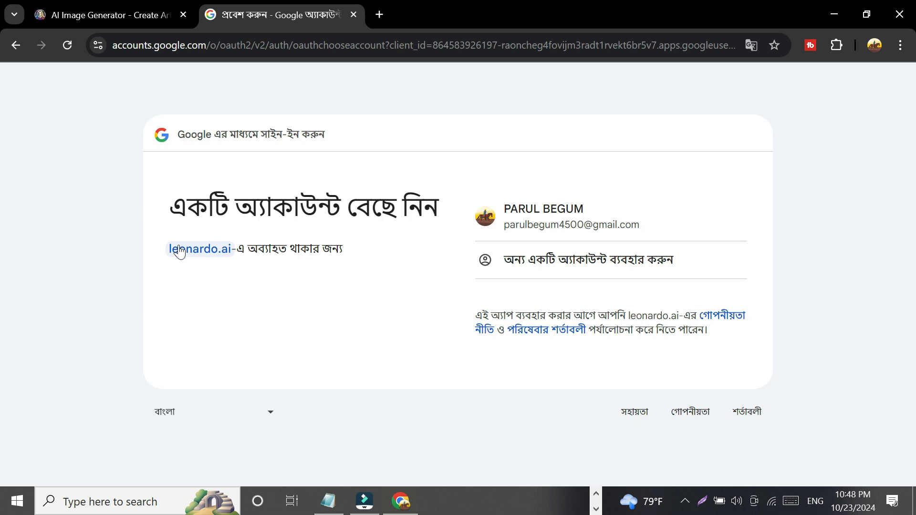
left_click(569, 227)
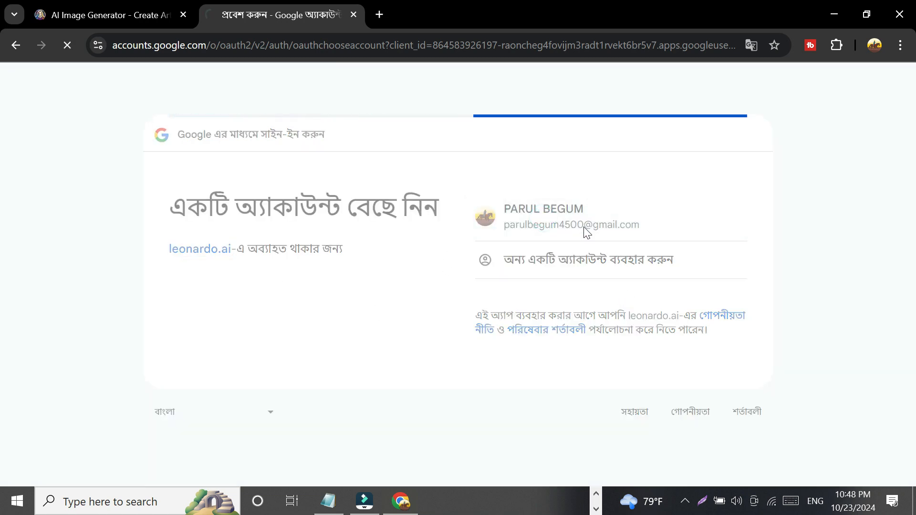
left_click(685, 361)
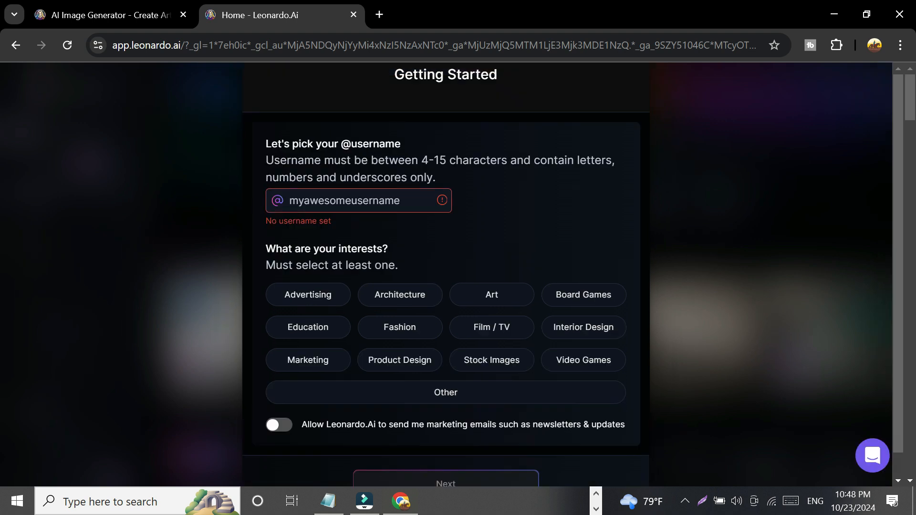
Set the new account's username to gfgfds334423
left_click(411, 197)
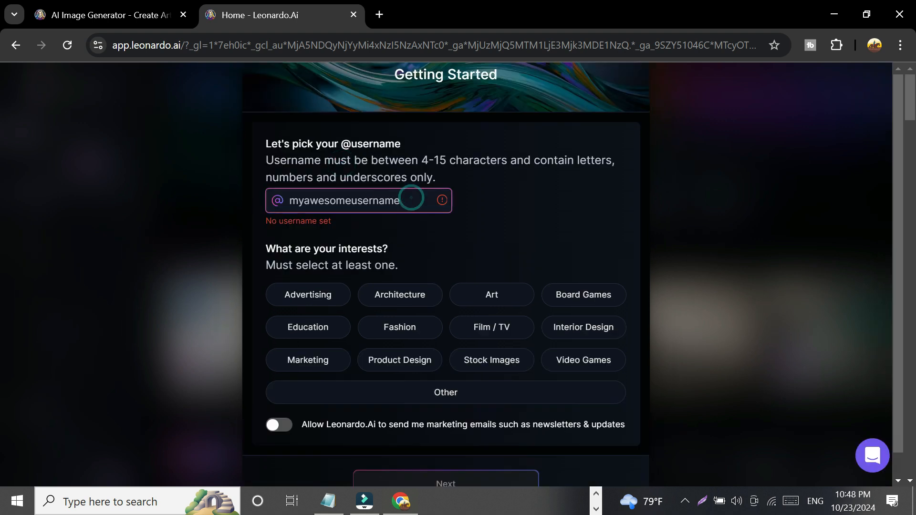
type("mklkloeer334423")
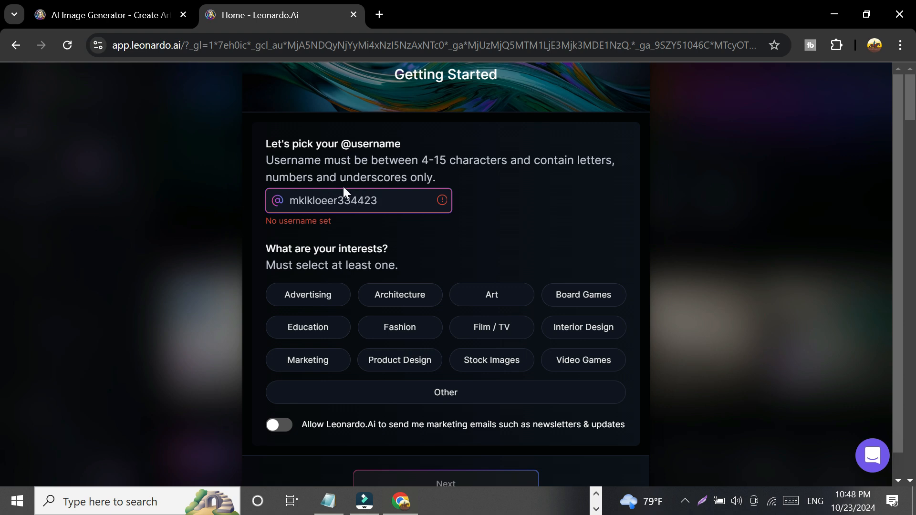
left_click_drag(337, 201, 314, 200)
key("BackSpace")
key("BackSpace")
key("BackSpace")
key("BackSpace")
key("BackSpace")
key("BackSpace")
type("gfgfds")
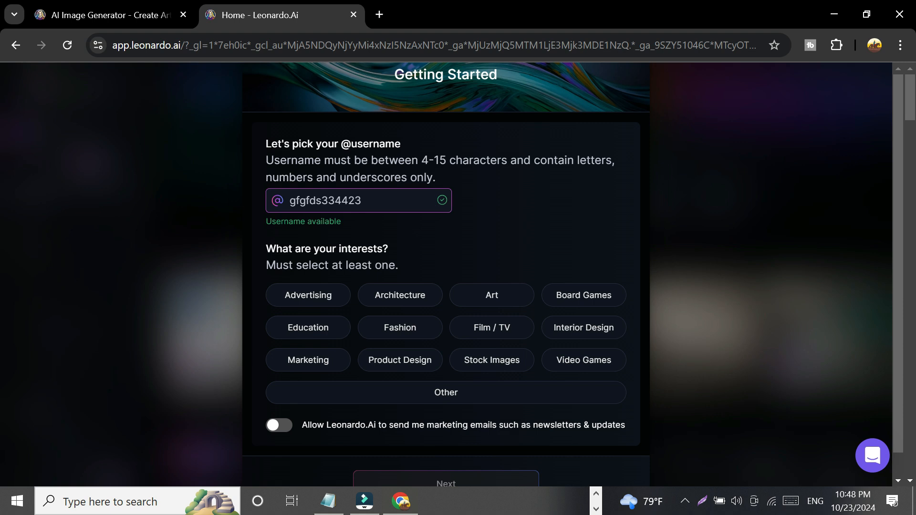
left_click(508, 222)
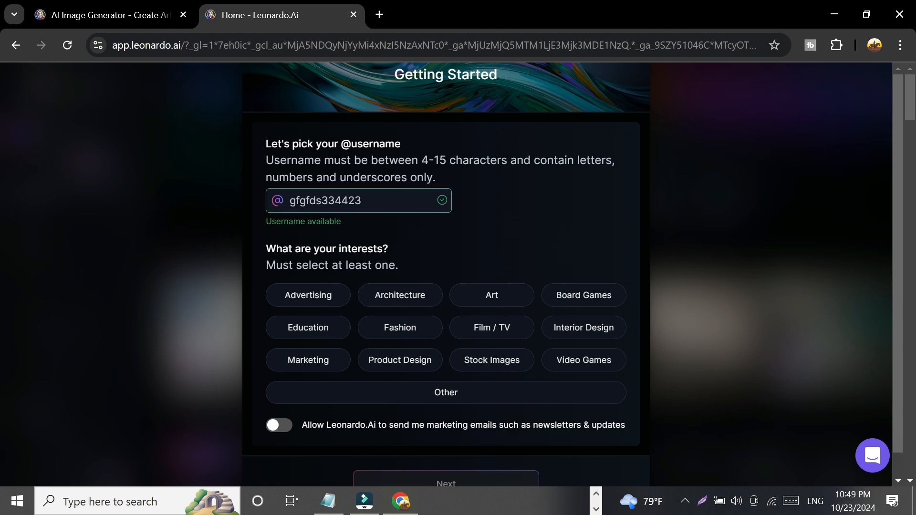
Select Advertising, Education, Marketing, Product Design, Stock Images, Video Games, Interior Design, Art and Architecture as interests and continue
left_click(305, 304)
left_click(310, 333)
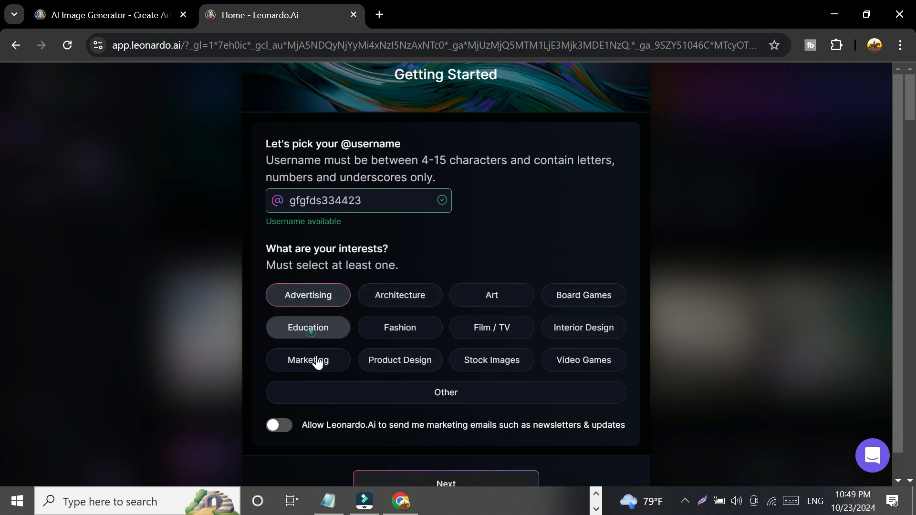
left_click(305, 365)
left_click(408, 360)
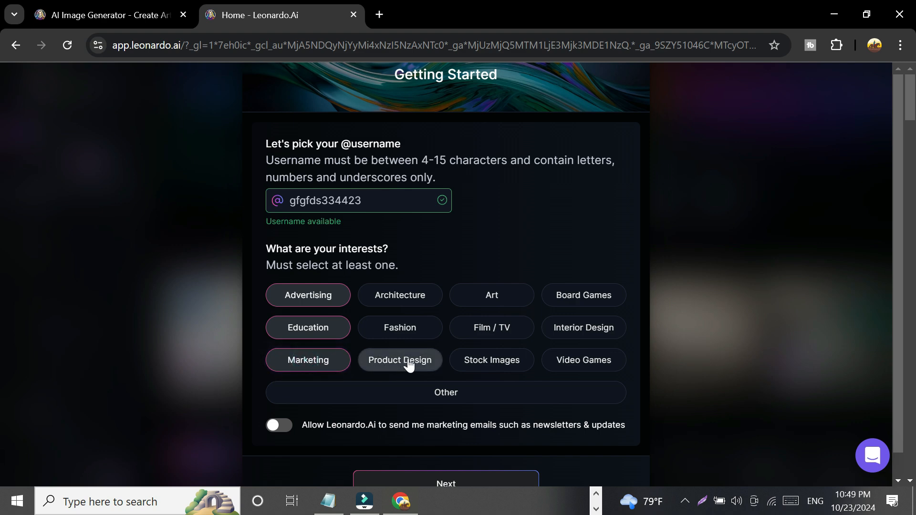
left_click(481, 364)
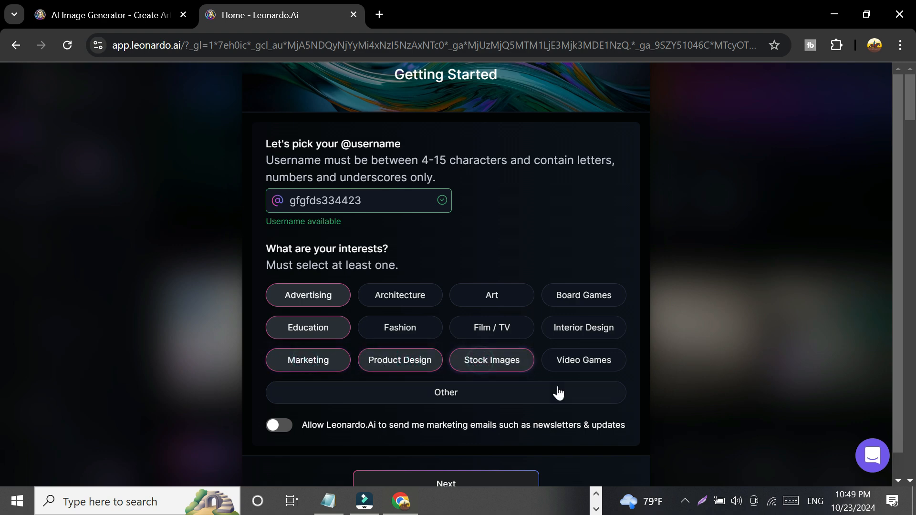
left_click(592, 367)
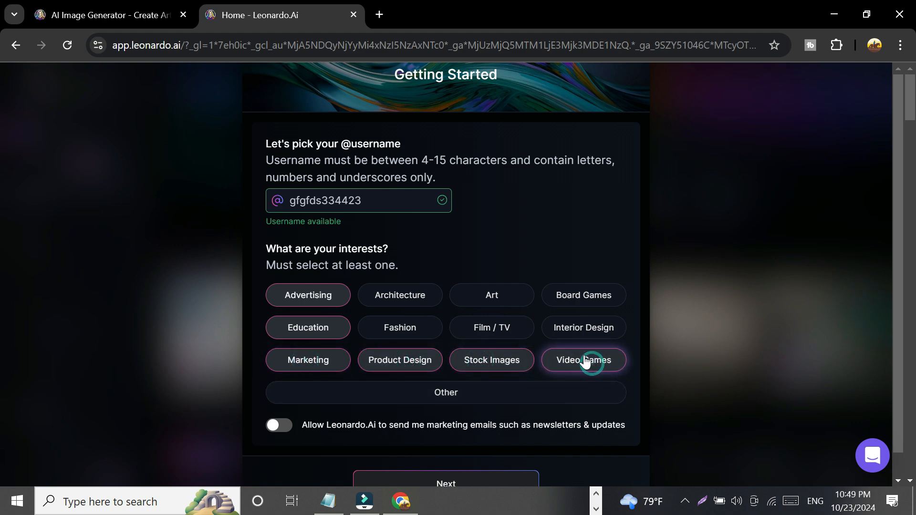
left_click(573, 327)
left_click(498, 294)
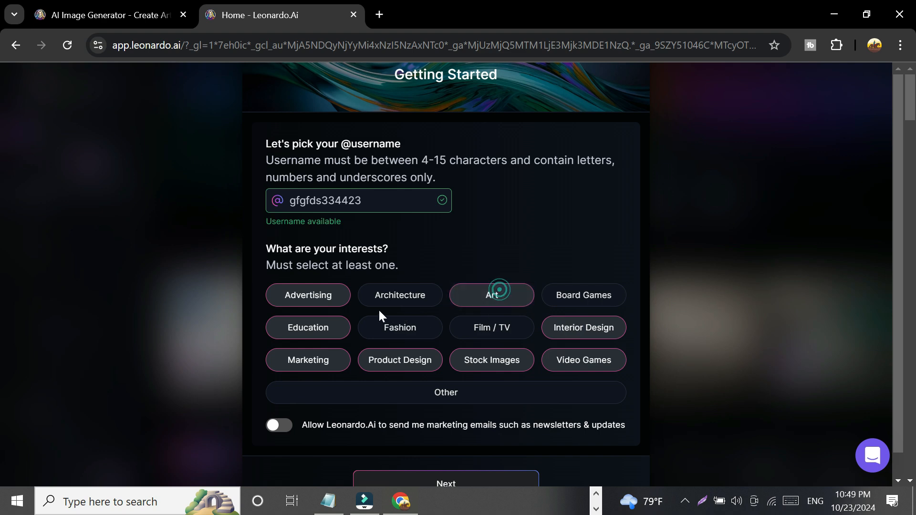
left_click(383, 293)
scroll(427, 261, "down", 1)
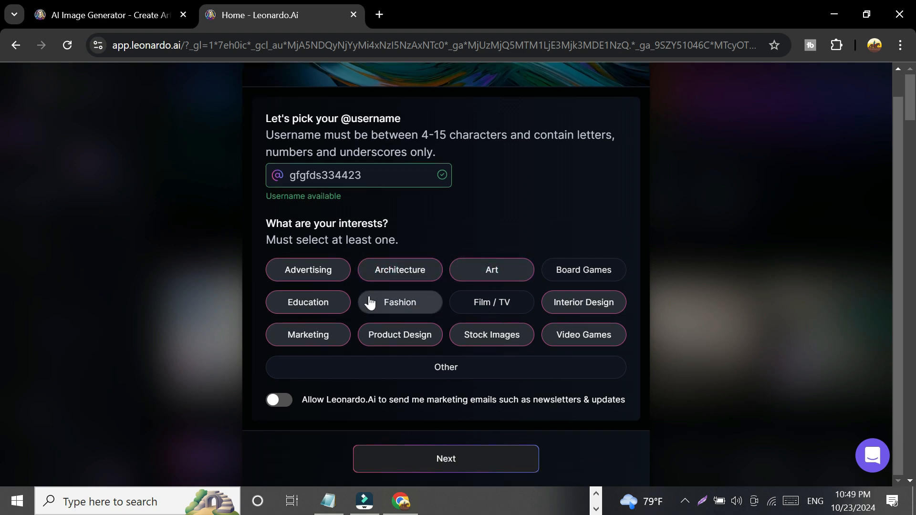
left_click(432, 471)
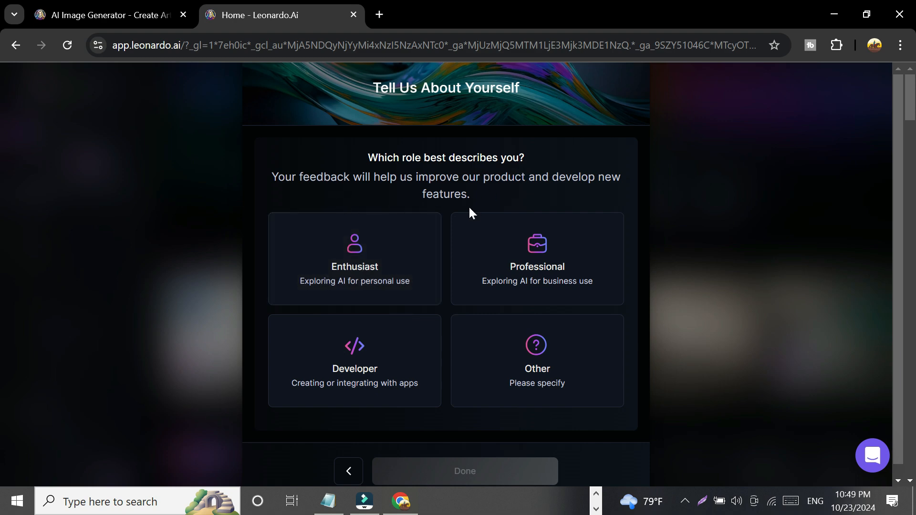
Choose Professional as the role, finish the profile setup and accept the Terms of Service
left_click(551, 281)
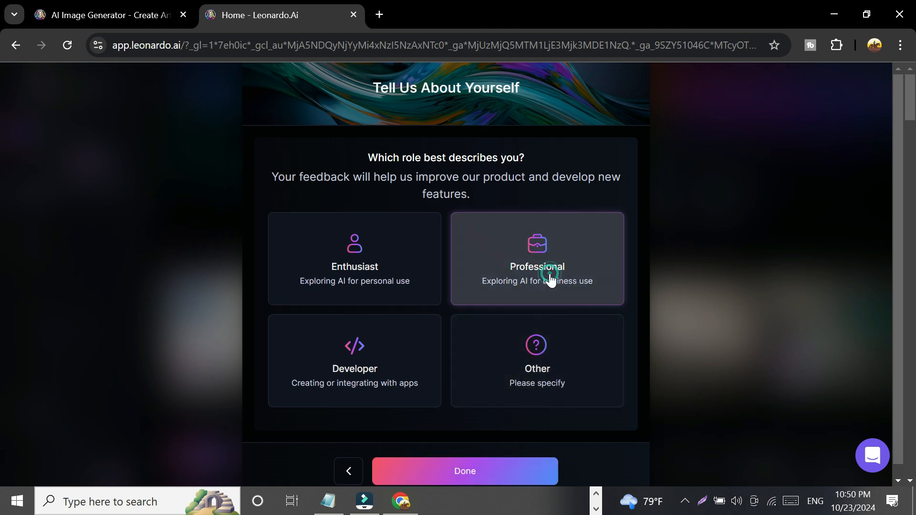
left_click(437, 465)
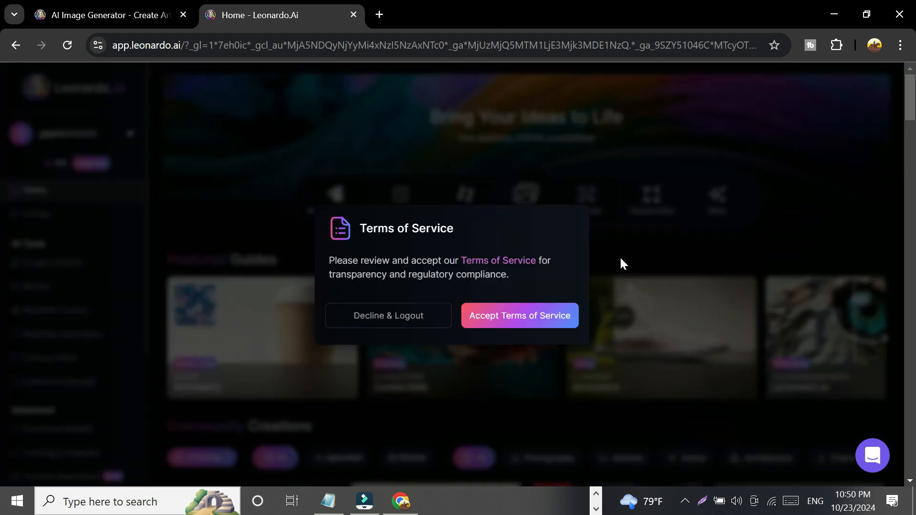
left_click(542, 326)
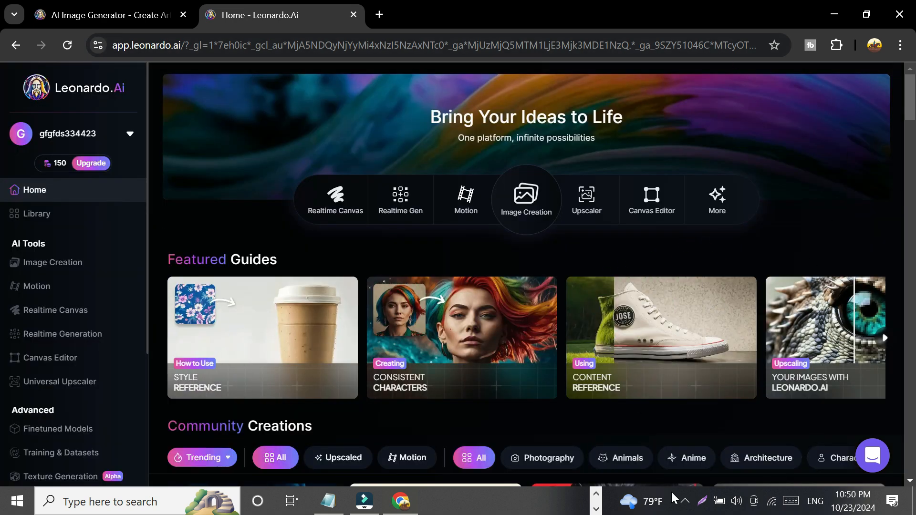
Mark the token balance with a red rectangle on a full-screen capture and discard the capture
left_click(702, 501)
mouse_move(0, 0)
left_mouse_down()
mouse_move(16, 53)
mouse_move(650, 471)
mouse_move(915, 514)
left_mouse_up()
left_click(701, 403)
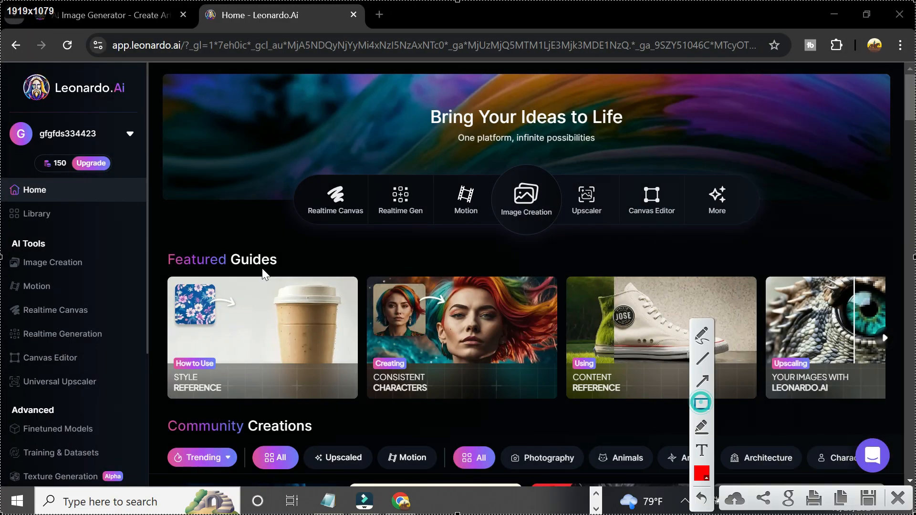
mouse_move(28, 147)
left_mouse_down()
mouse_move(74, 168)
mouse_move(70, 177)
left_mouse_up()
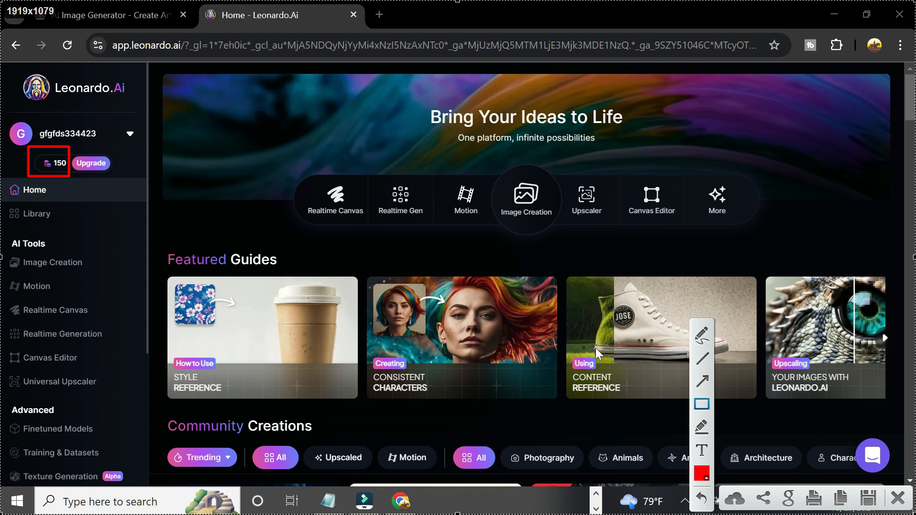
left_click(897, 497)
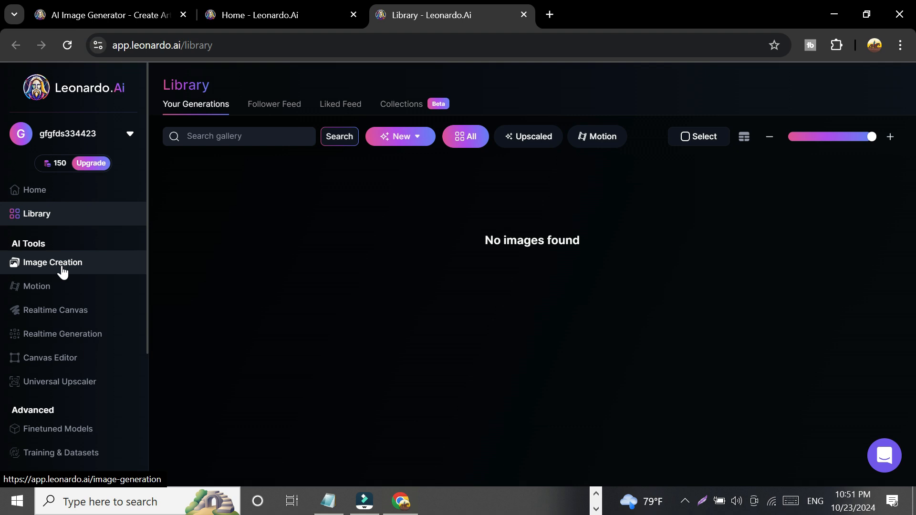
Open the Image Creation tool in a separate browser tab and switch to it
right_click(65, 272)
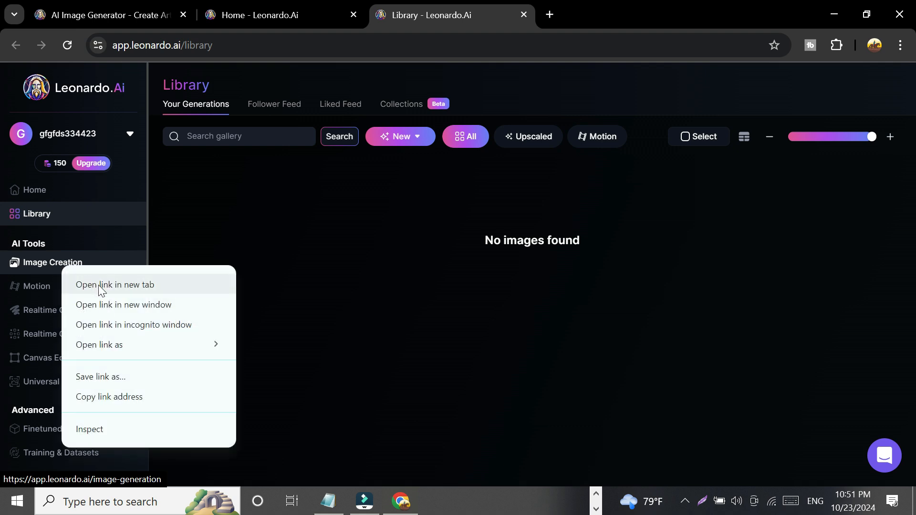
left_click(101, 285)
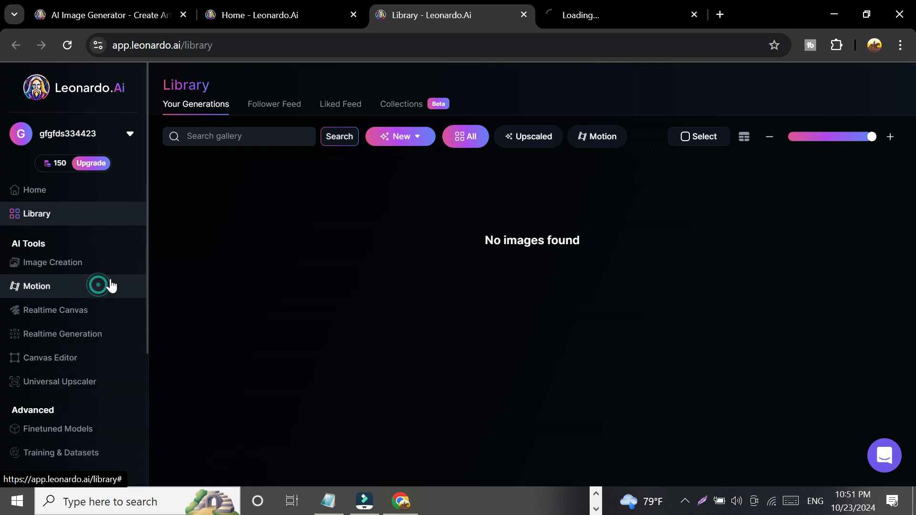
left_click(607, 12)
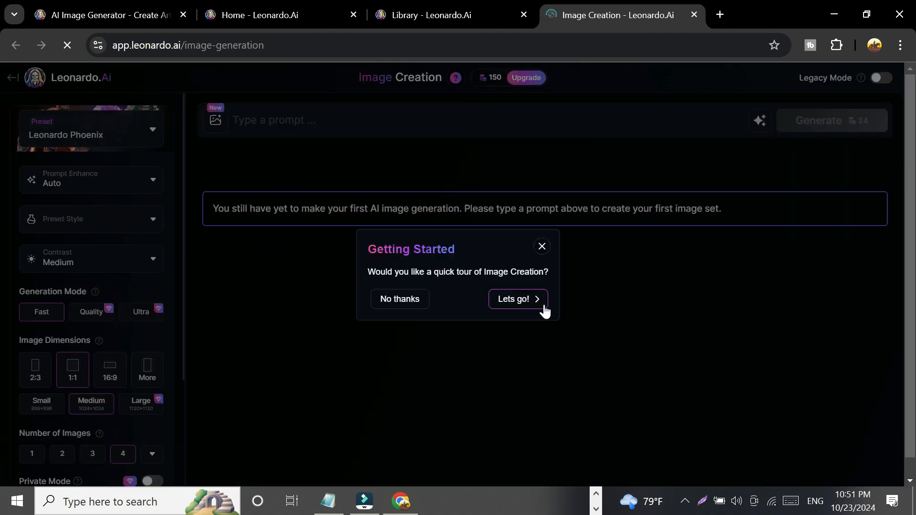
Go through the Image Creation quick tour to its end and dismiss the Phoenix Image Guidance notice
left_click(521, 300)
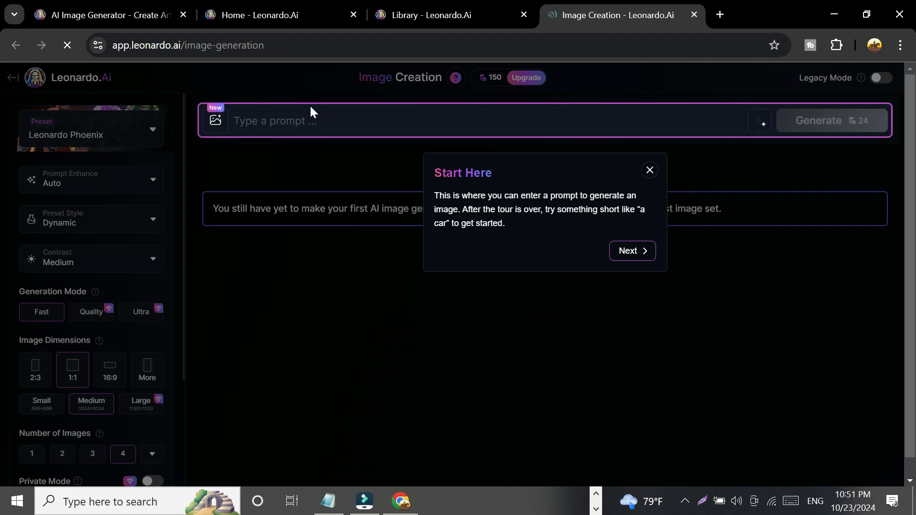
left_click(632, 254)
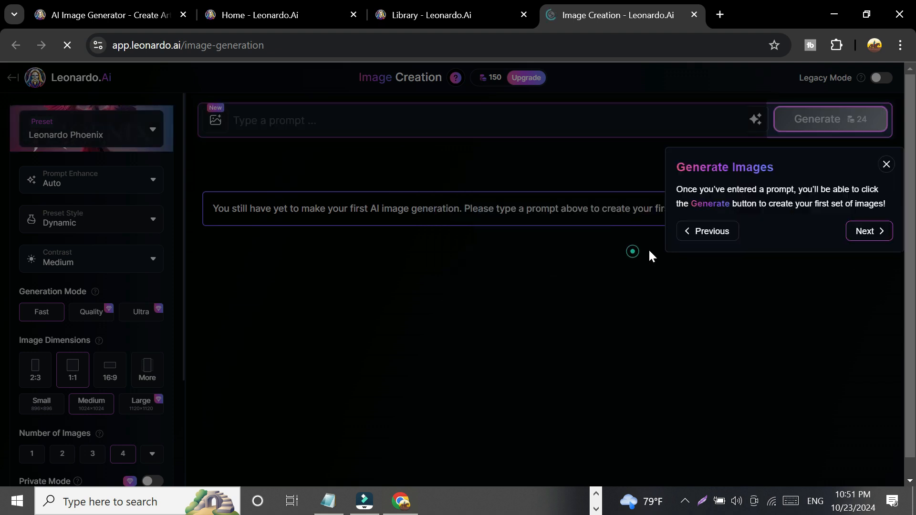
left_click(869, 234)
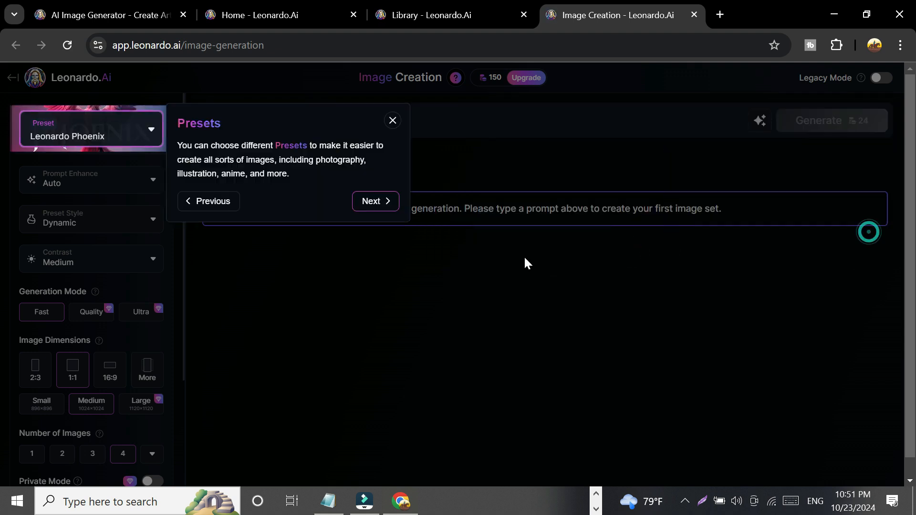
left_click(379, 207)
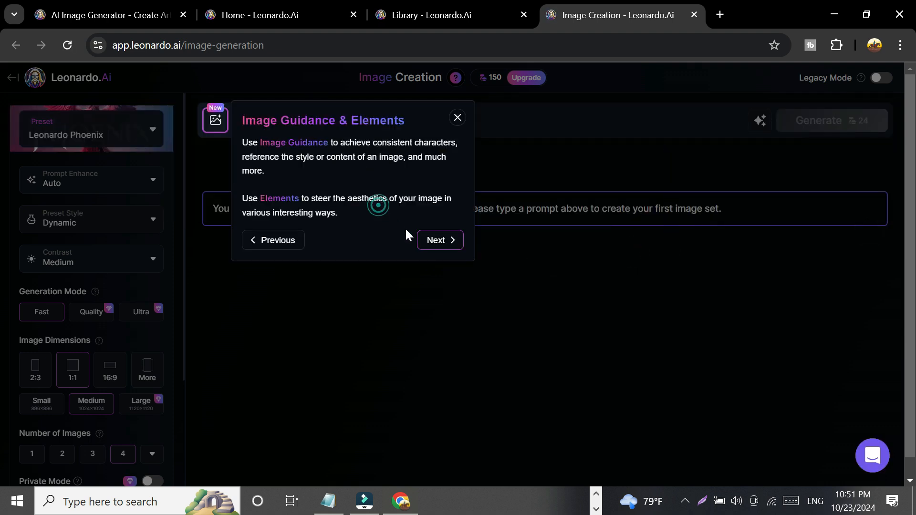
left_click(439, 239)
left_click(853, 232)
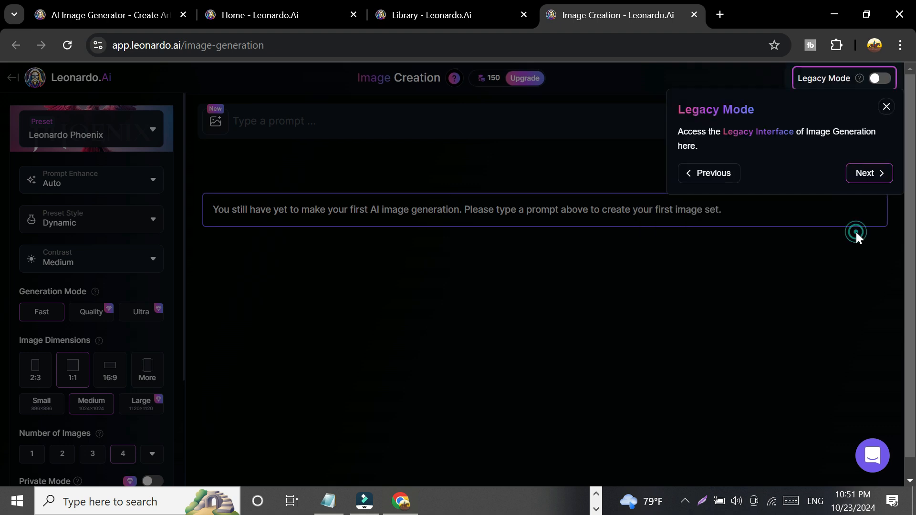
left_click(859, 175)
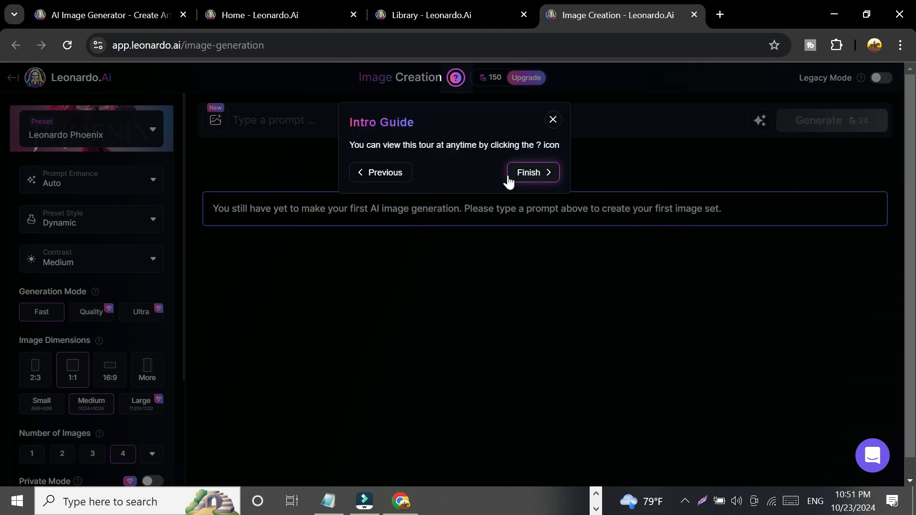
left_click(523, 181)
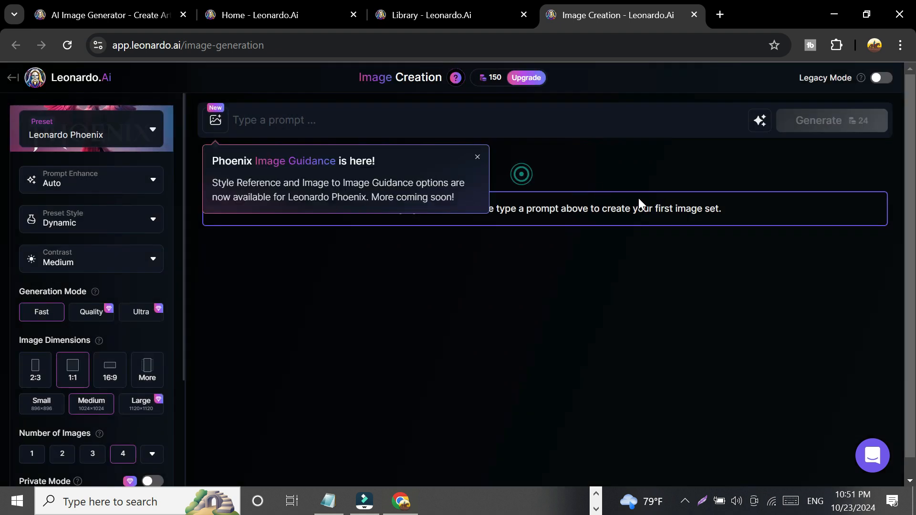
left_click(477, 159)
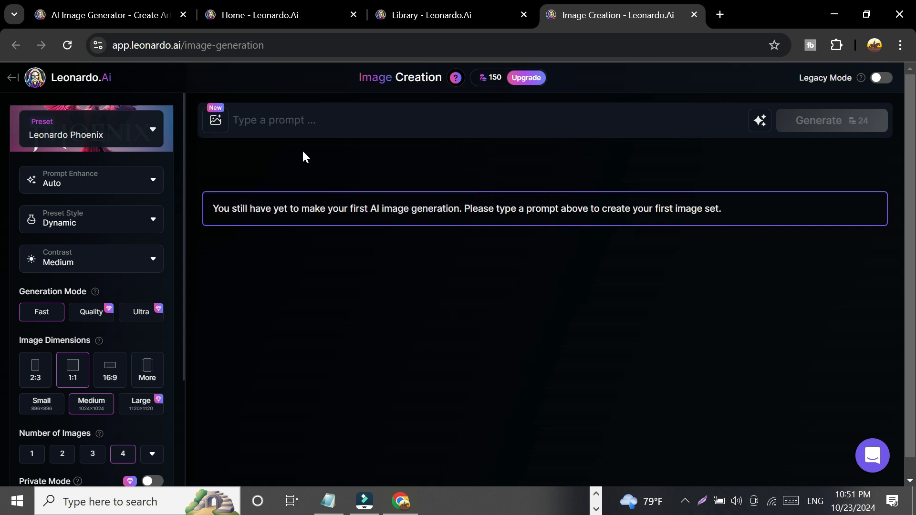
Switch to the 2024 file in Notepad, copy "Fishermen are catching fish in the river" and minimize the file
left_click(281, 119)
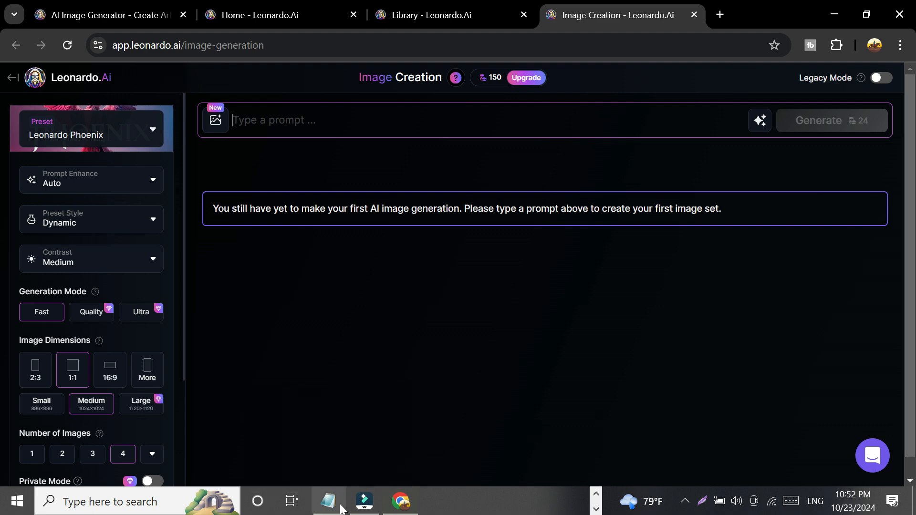
mouse_move(328, 501)
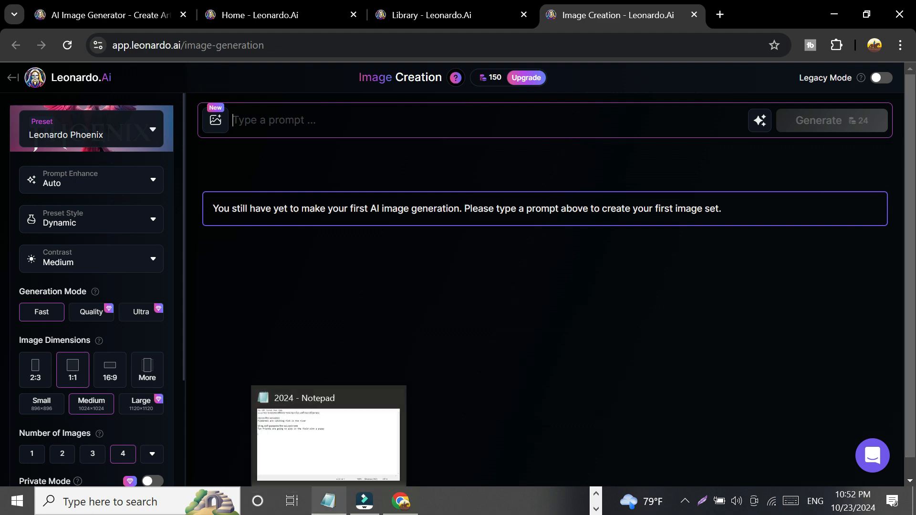
left_click(333, 509)
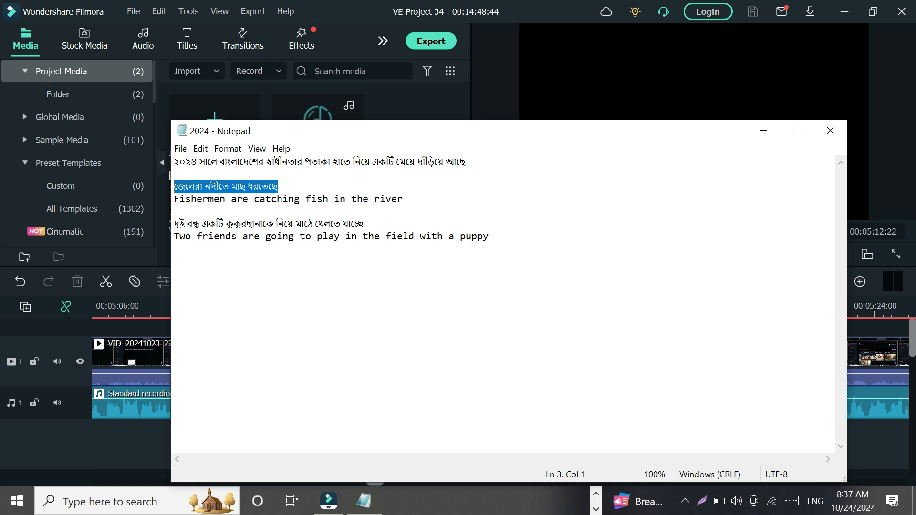
left_click_drag(403, 198, 175, 199)
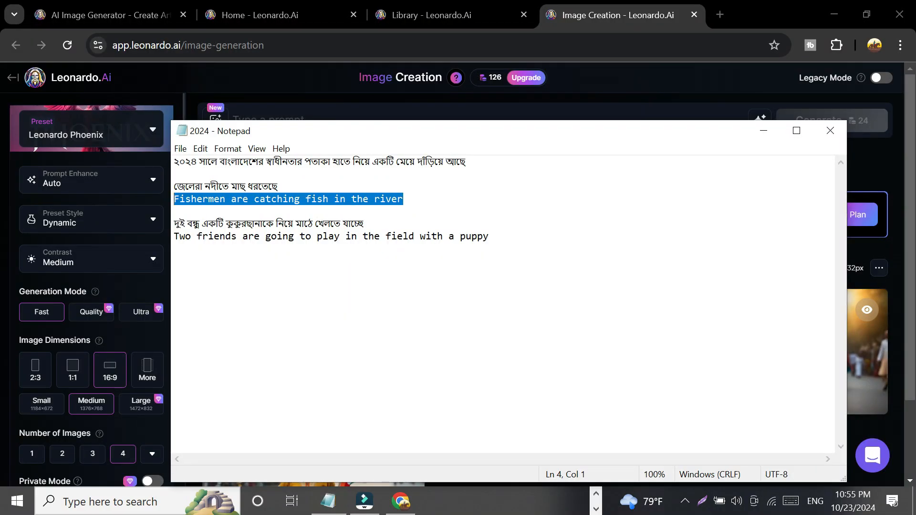
right_click(314, 198)
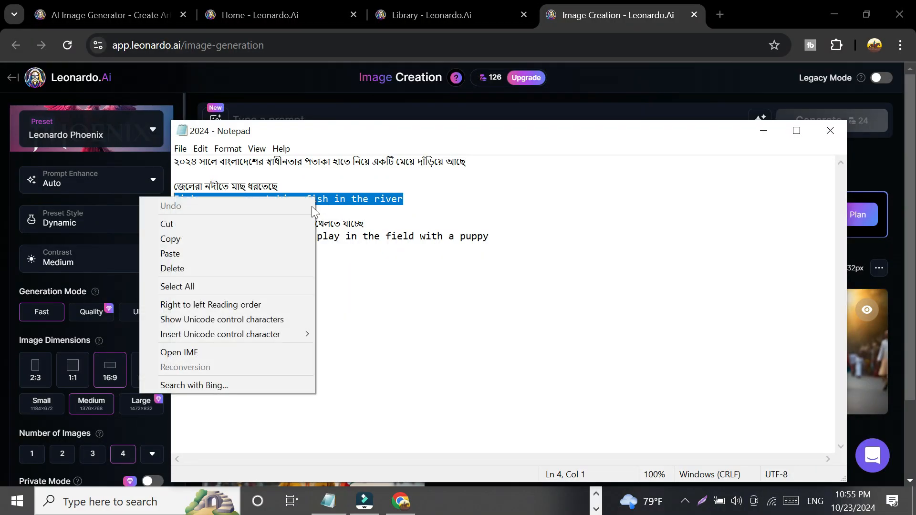
left_click(170, 238)
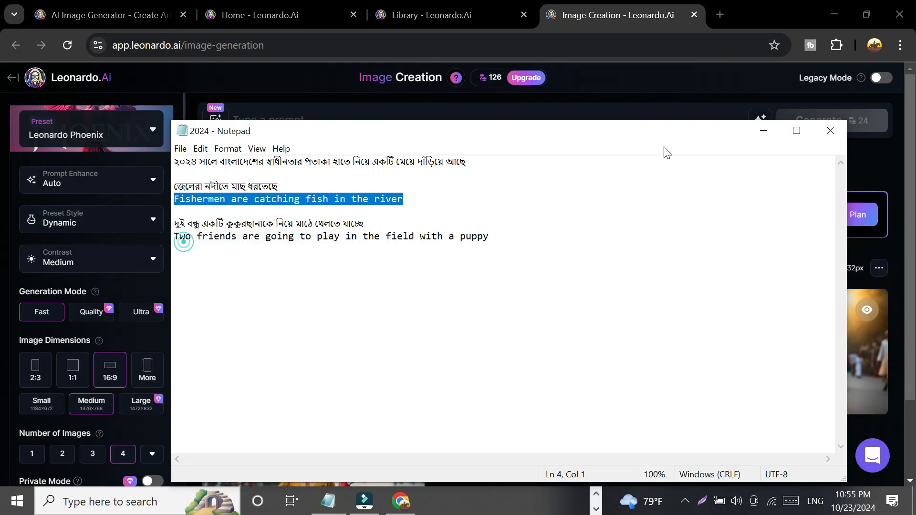
left_click(764, 130)
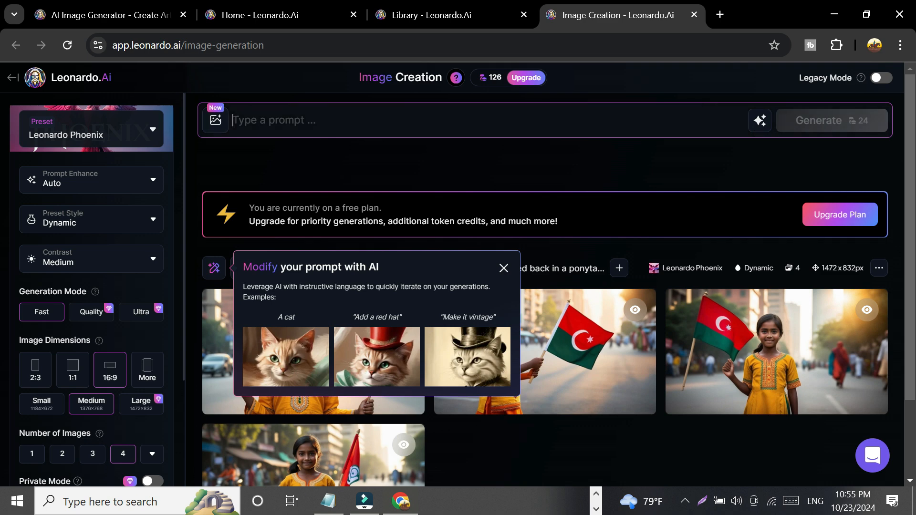
Paste "Fishermen are catching fish in the river" as the prompt and generate the images
right_click(300, 119)
left_click(341, 281)
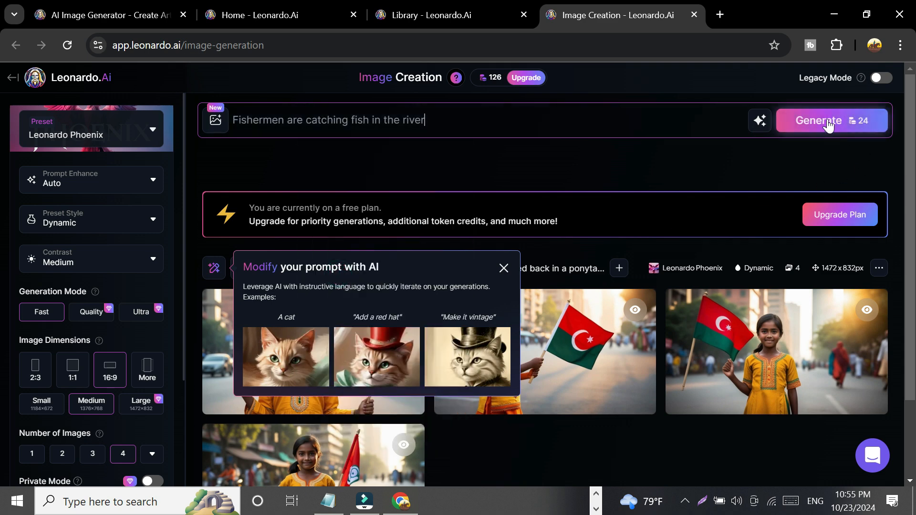
left_click(821, 122)
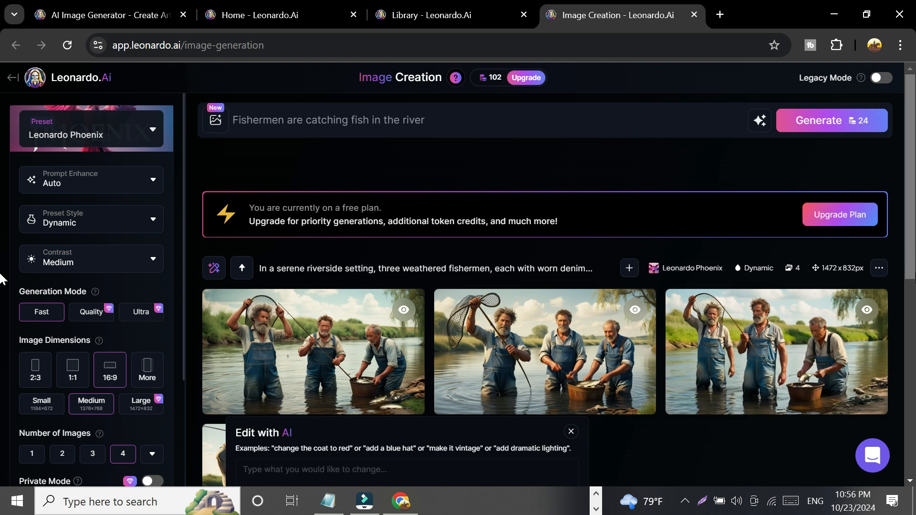
Close the Edit with AI box covering the generated fishermen images
scroll(911, 228, "down", 2)
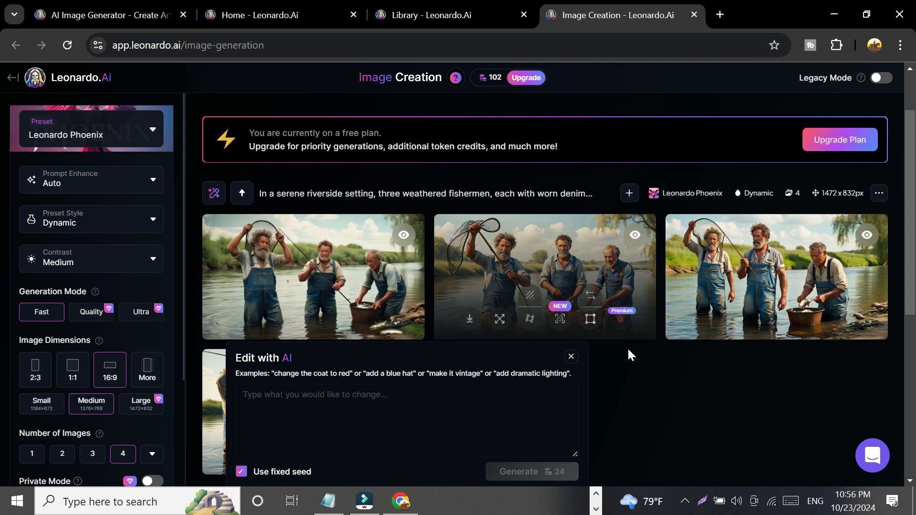
left_click(570, 357)
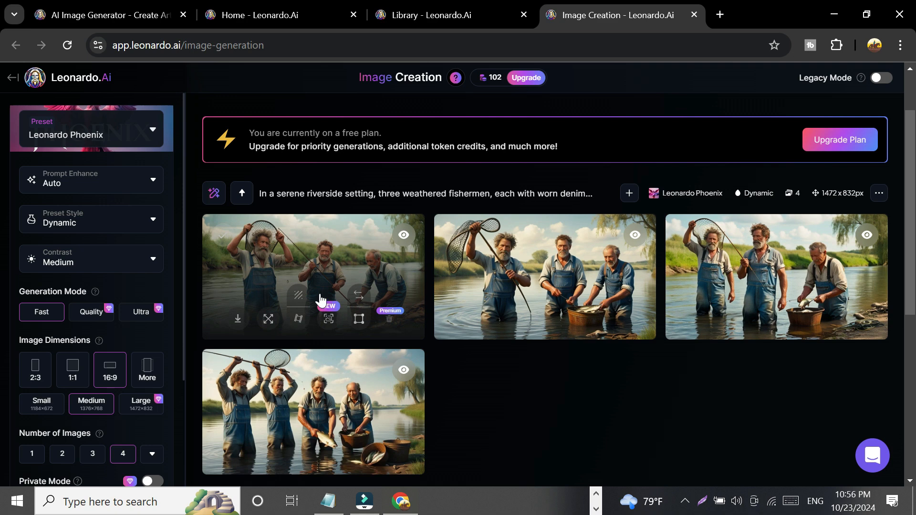
scroll(334, 305, "up", 2)
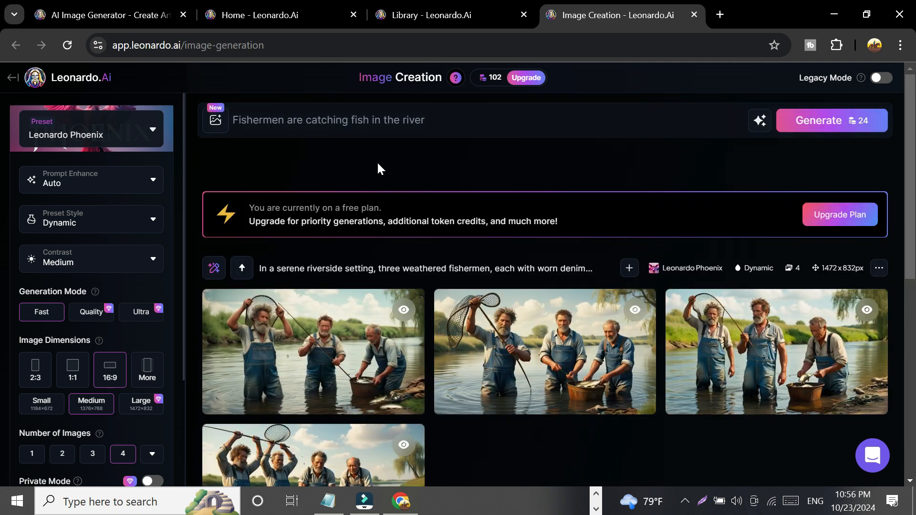
Clear the fishermen text from the image prompt
left_click(470, 115)
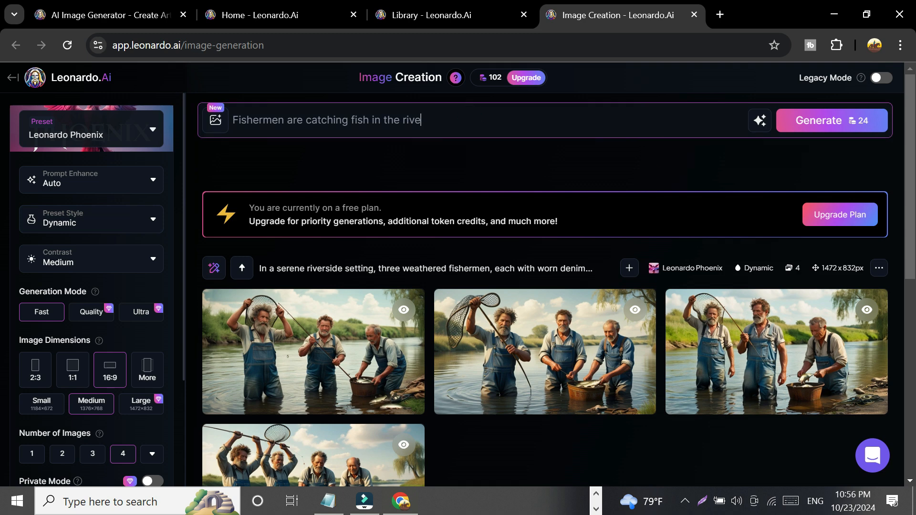
key("BackSpace")
key("BackSpace")
key("BackSpace")
key("BackSpace")
key("BackSpace")
key("BackSpace")
key("BackSpace")
key("BackSpace")
key("BackSpace")
key("BackSpace")
key("BackSpace")
key("BackSpace")
key("BackSpace")
key("BackSpace")
key("BackSpace")
key("BackSpace")
key("BackSpace")
key("BackSpace")
key("BackSpace")
key("BackSpace")
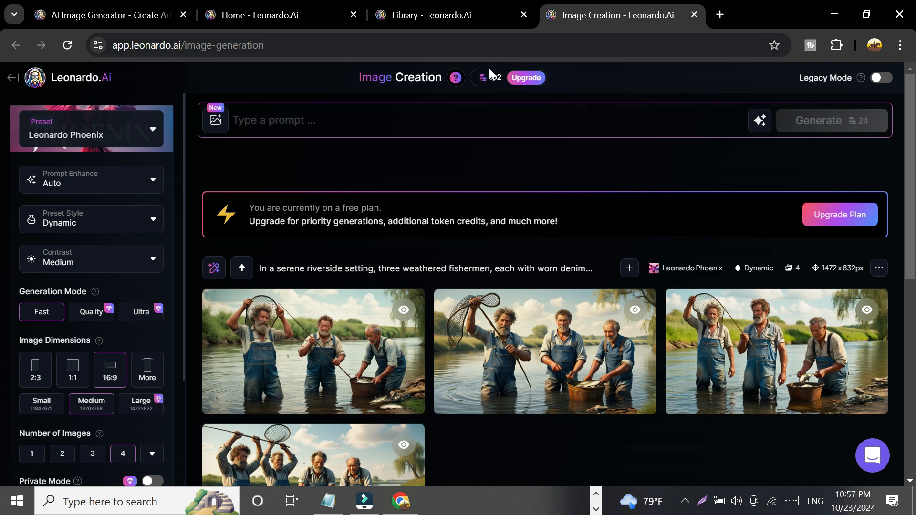
Switch to the 2024 file in Notepad and copy "Two friends are going to play in the field with a puppy"
mouse_move(501, 82)
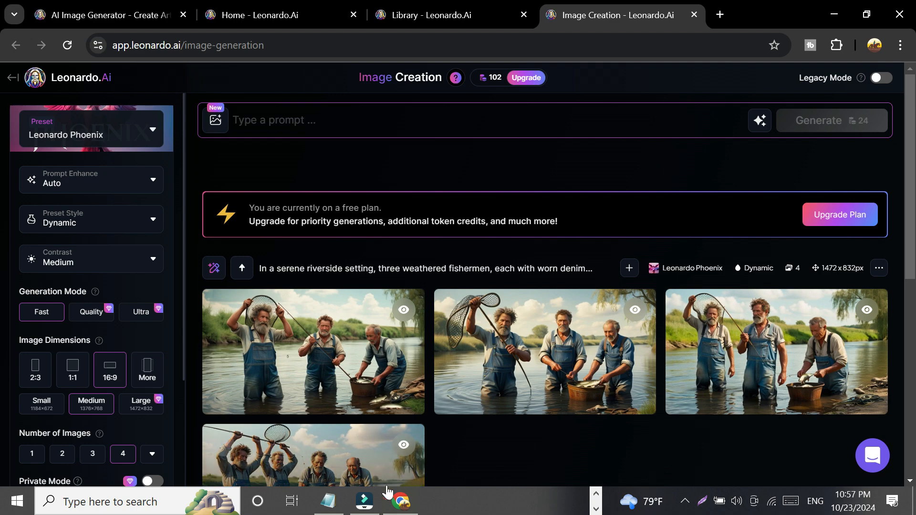
left_click(335, 503)
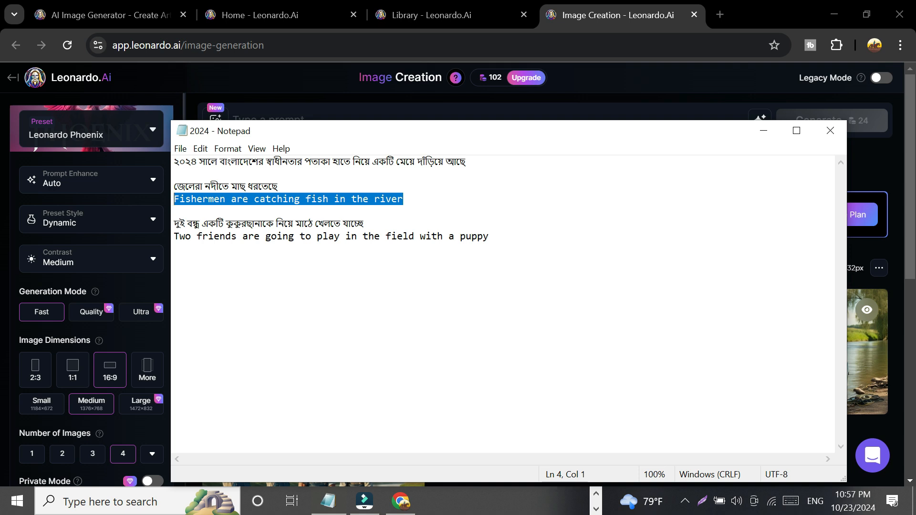
left_click(505, 236)
left_click_drag(505, 236, 174, 236)
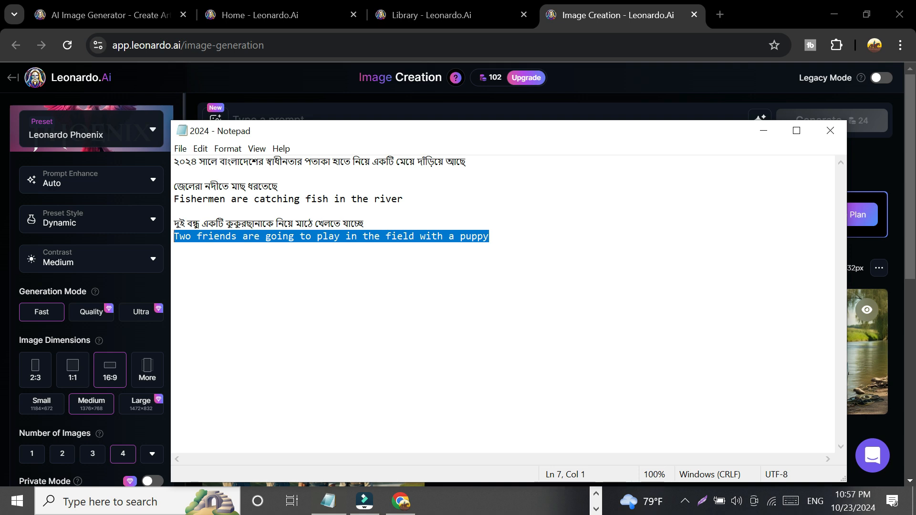
right_click(269, 236)
left_click(142, 279)
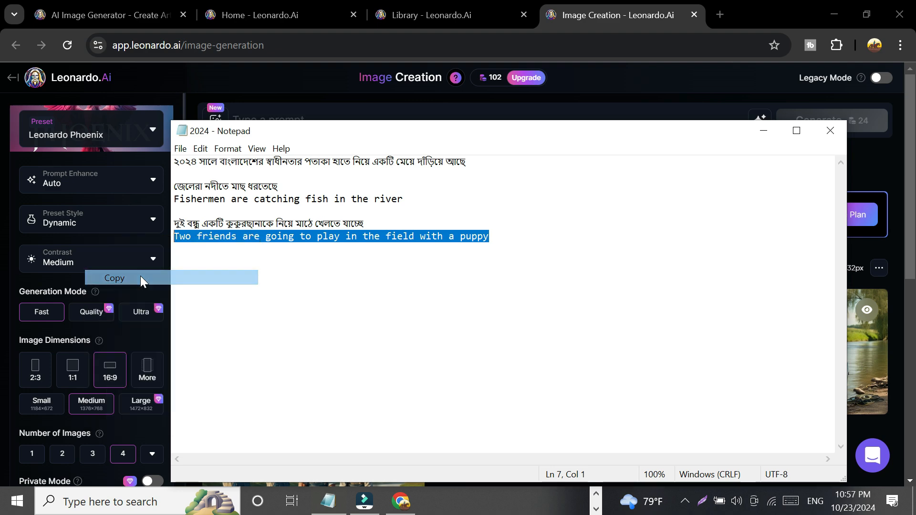
Return to the Image Creation page, paste "Two friends are going to play in the field with a puppy" as the prompt and generate the images
left_click(610, 9)
right_click(273, 117)
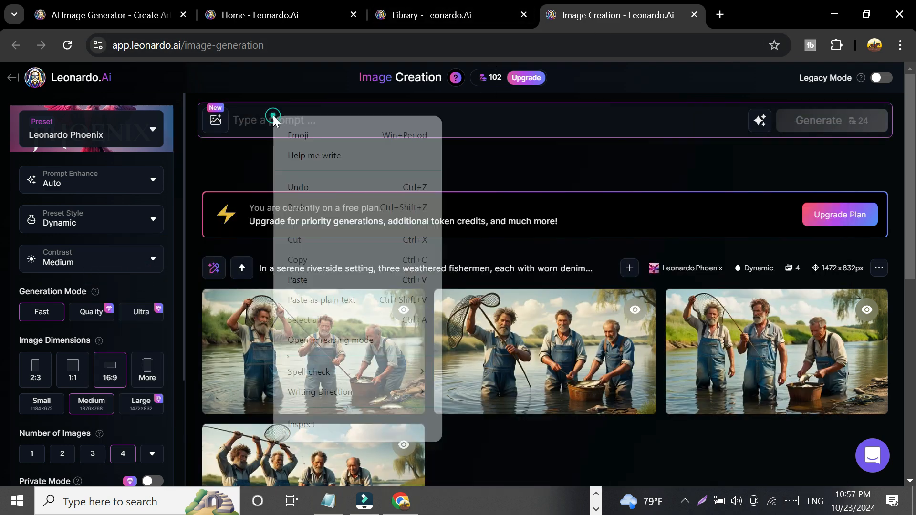
left_click(307, 280)
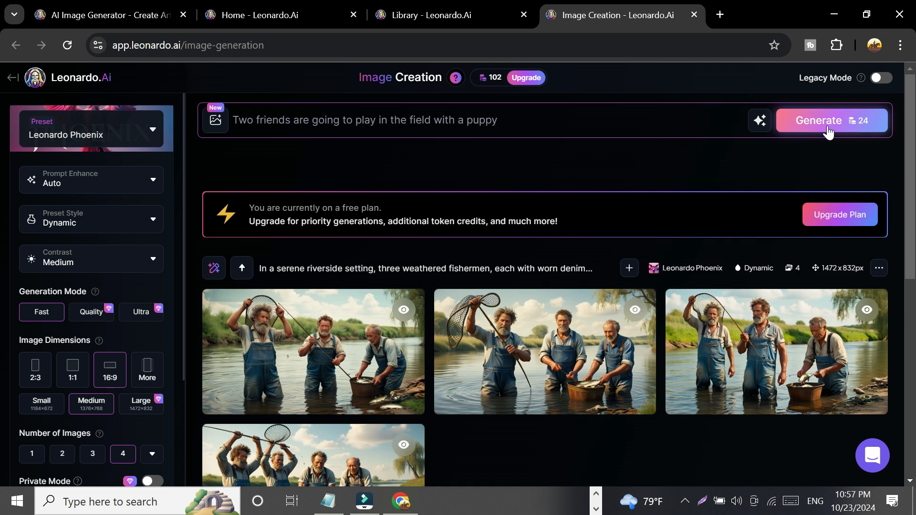
left_click(828, 128)
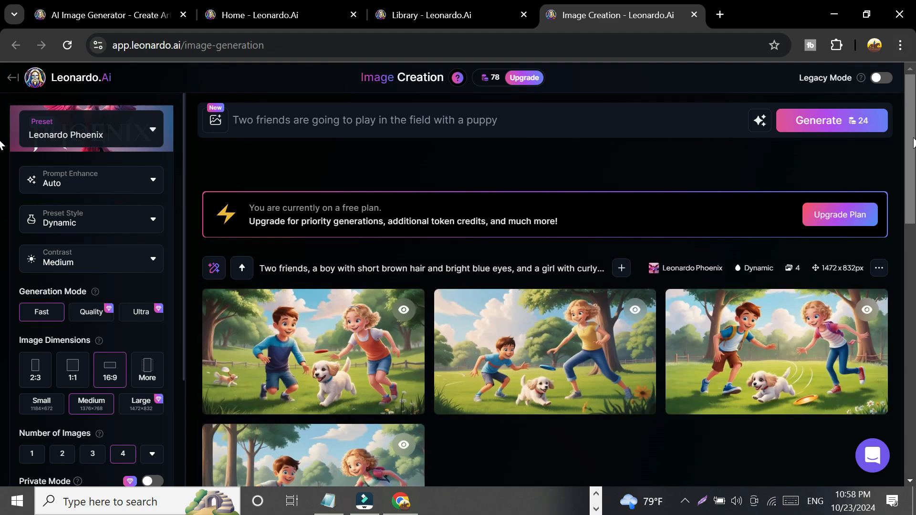
Look through the generated image sets of the two friends with a puppy, the fishermen and the girl with a flag
left_click_drag(913, 137, 915, 161)
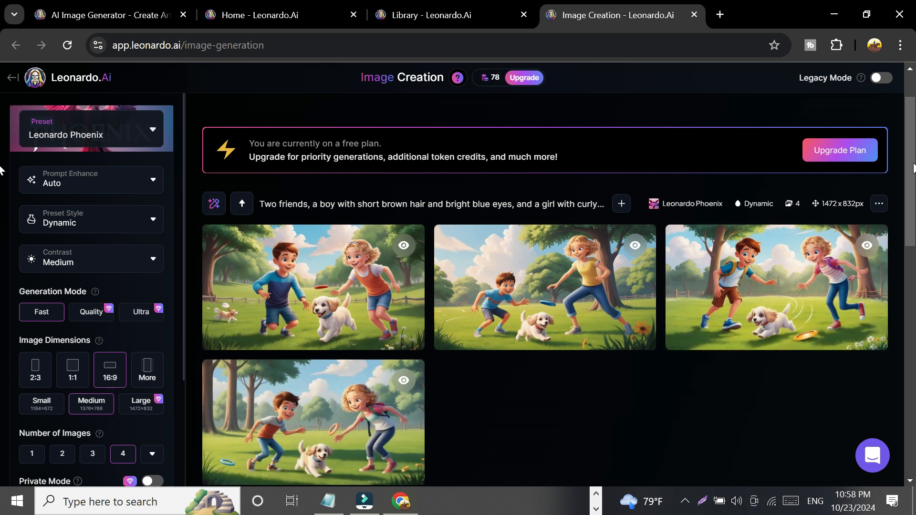
scroll(0, 171, "down", 2)
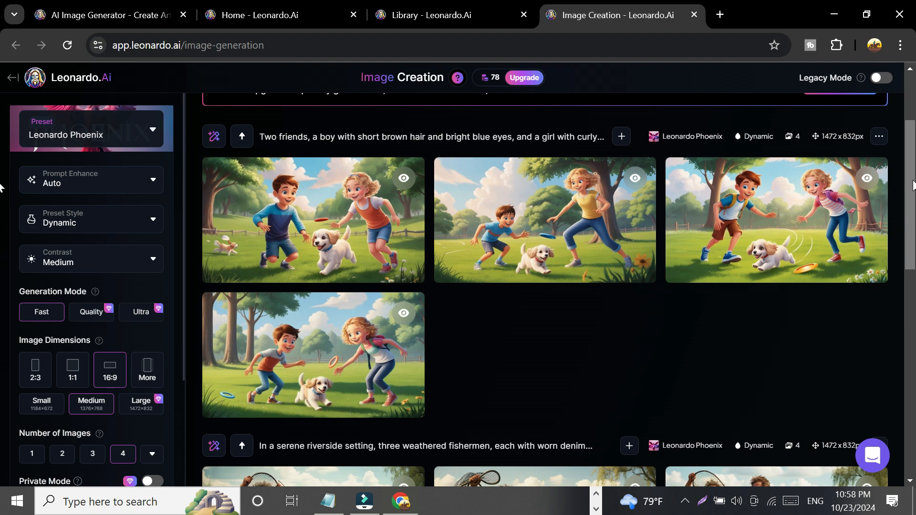
scroll(1, 182, "down", 2)
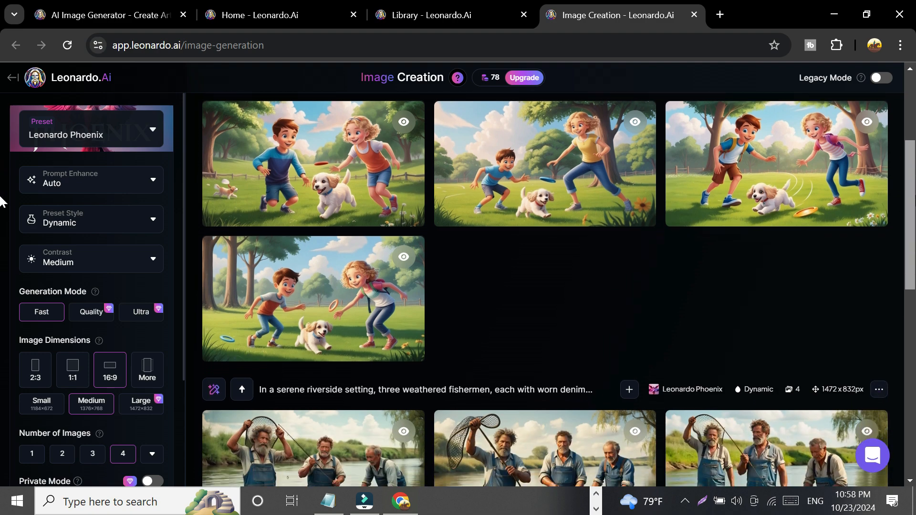
scroll(1, 182, "up", 1)
scroll(1, 183, "up", 3)
scroll(1, 201, "down", 4)
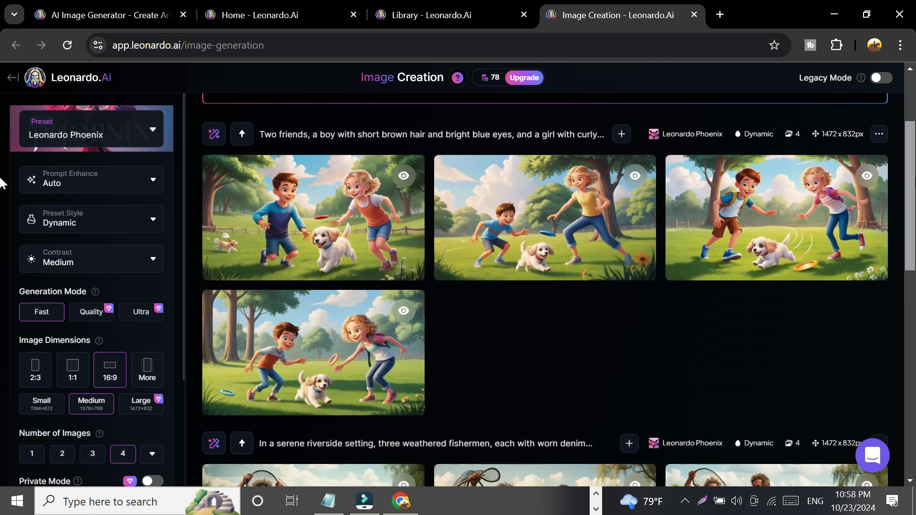
scroll(1, 208, "down", 6)
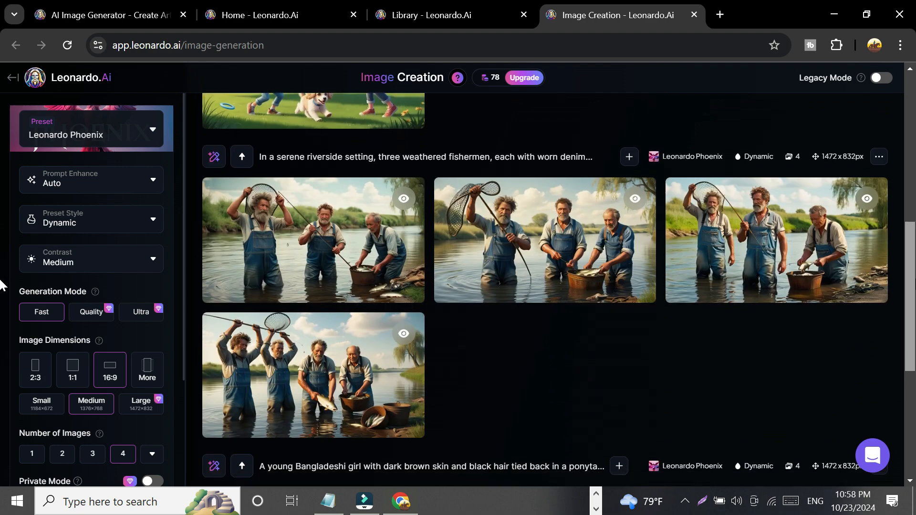
scroll(1, 310, "down", 5)
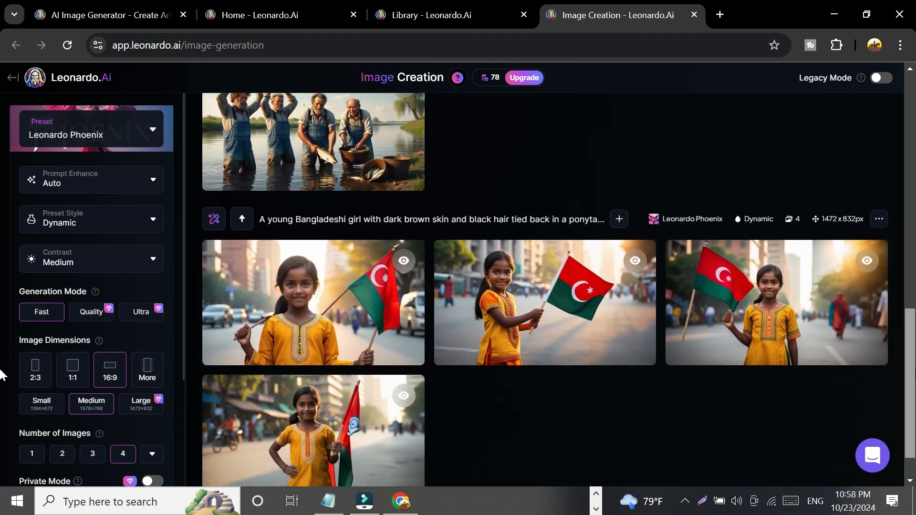
Download the first three generated images of the two friends playing with a puppy
scroll(1, 393, "up", 10)
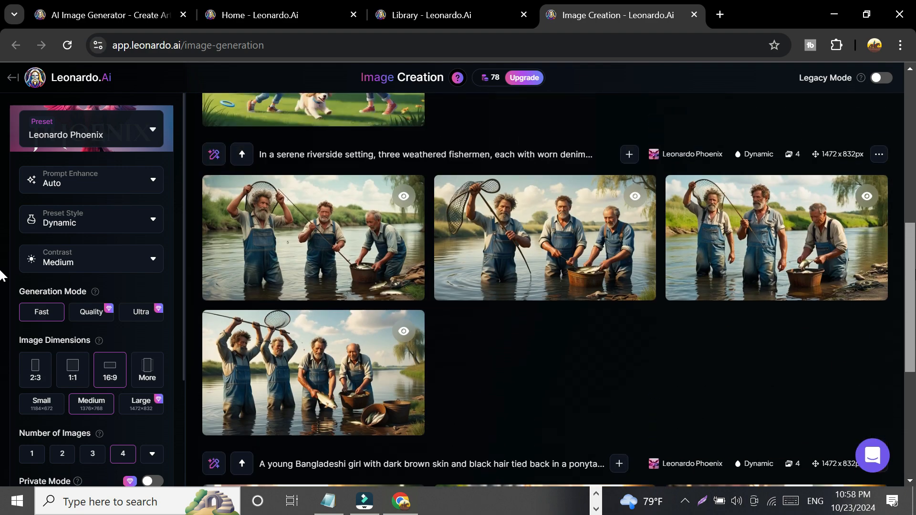
scroll(1, 220, "up", 2)
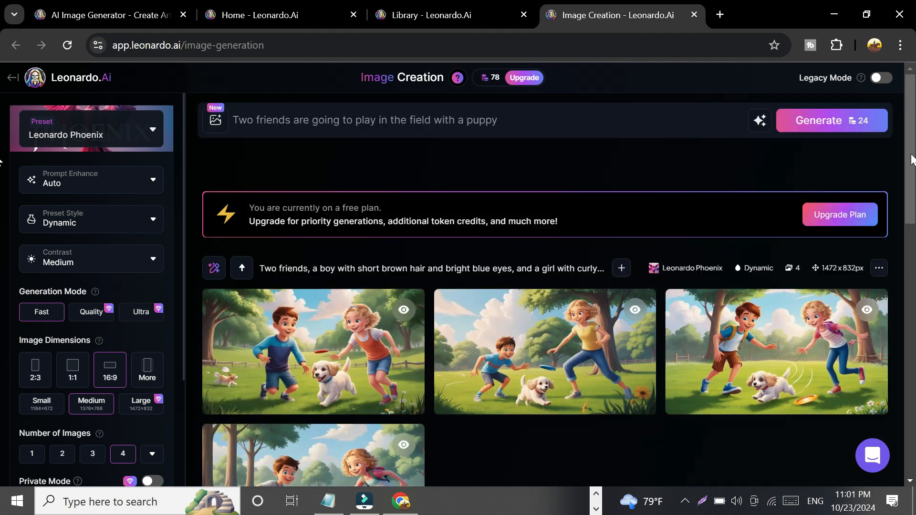
scroll(2, 189, "down", 2)
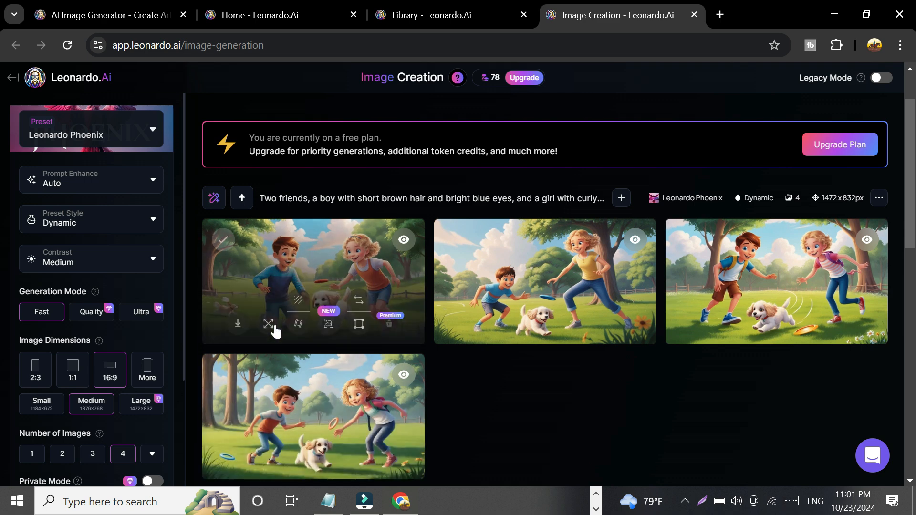
left_click(238, 326)
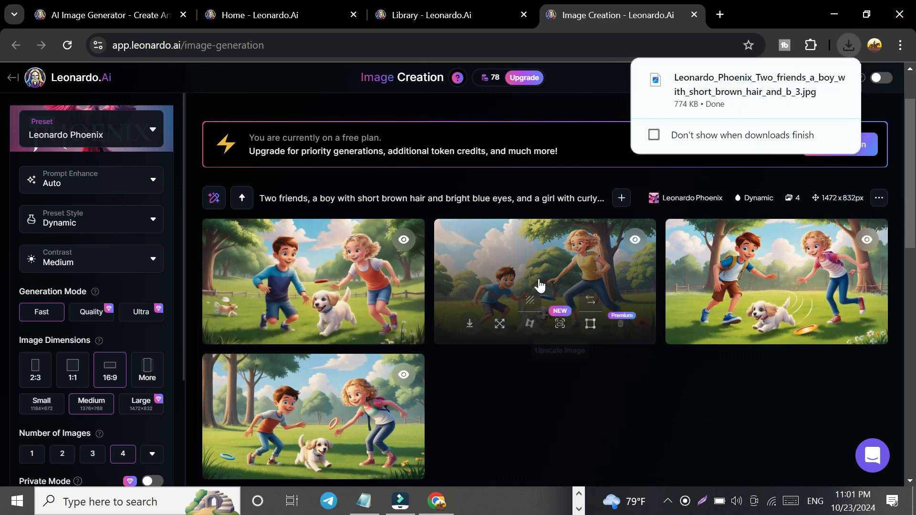
left_click(469, 323)
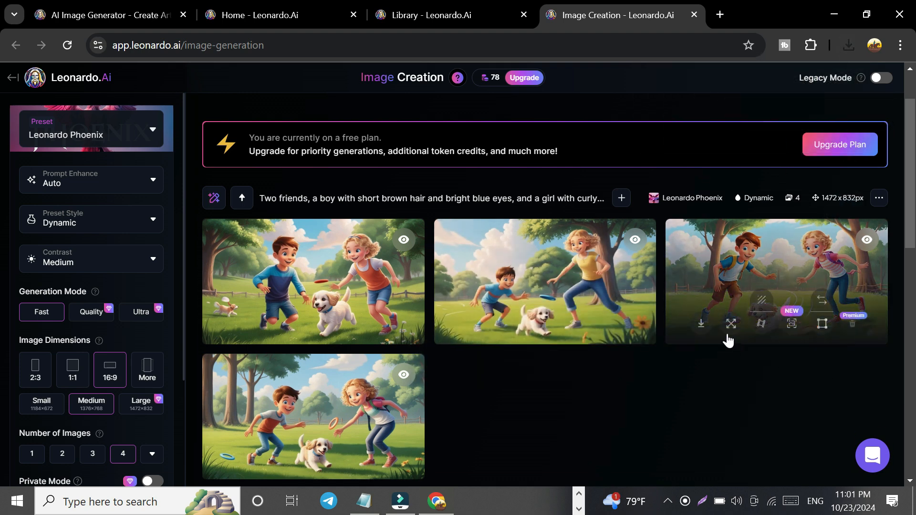
left_click(702, 329)
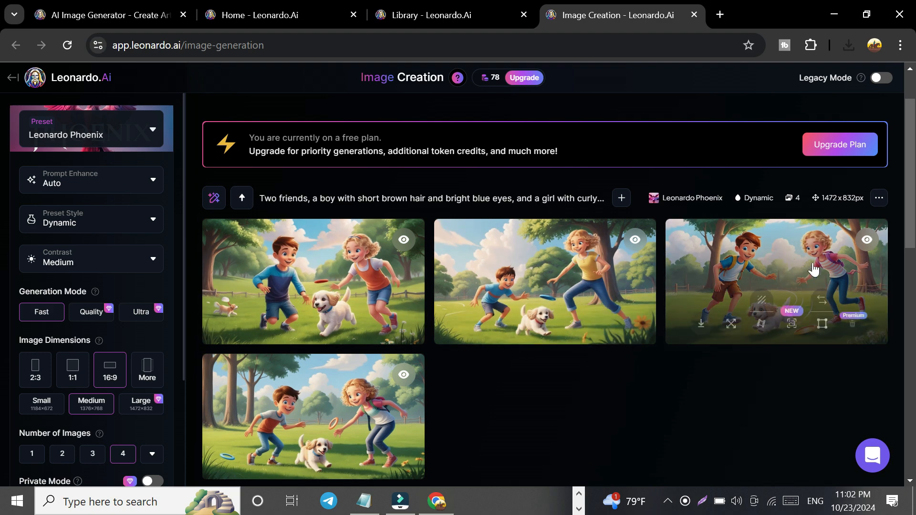
Bring up the subscription plans from the number-of-images setting and compare the features of the Free, Apprentice, Artisan Unlimited, Maestro Unlimited and Teams plans
scroll(167, 391, "down", 3)
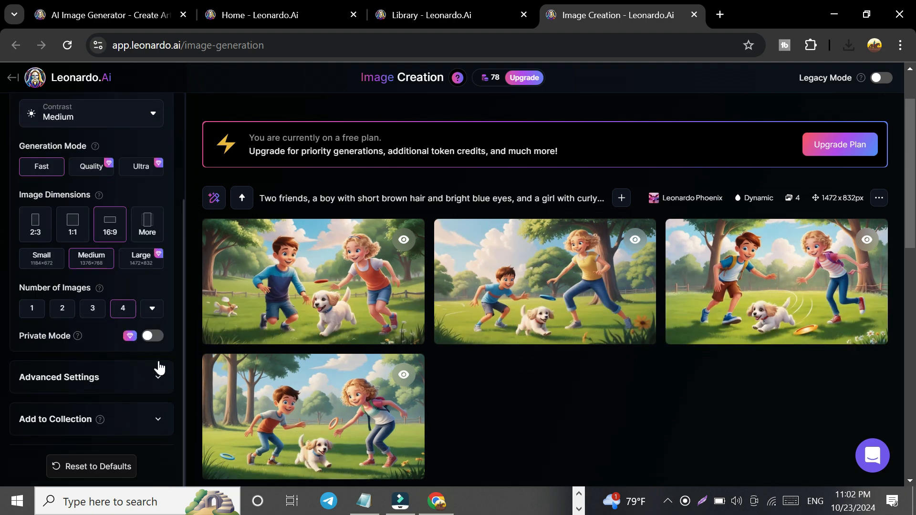
left_click(154, 310)
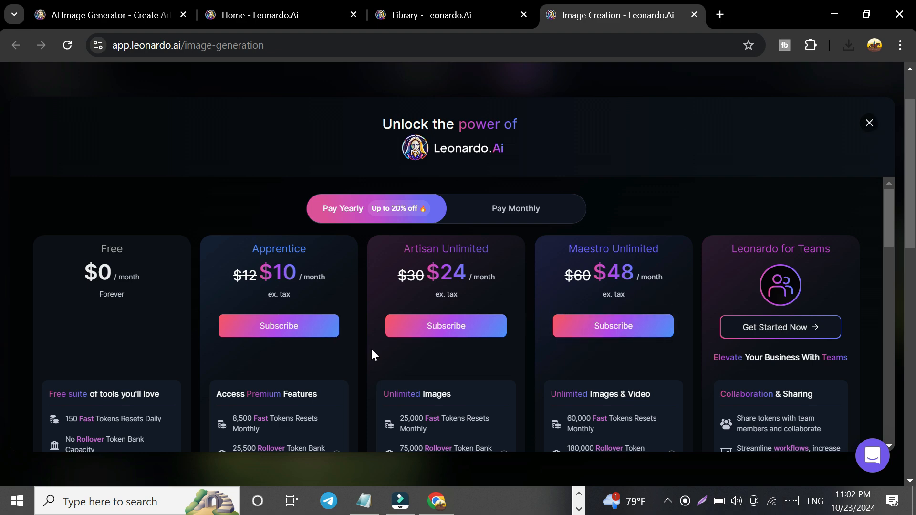
scroll(458, 315, "down", 5)
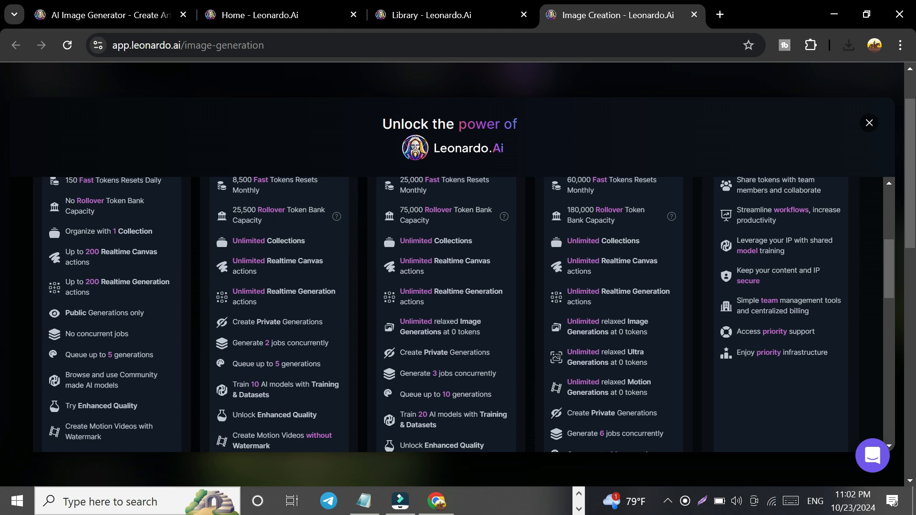
scroll(179, 251, "up", 5)
scroll(150, 282, "down", 5)
scroll(133, 236, "up", 5)
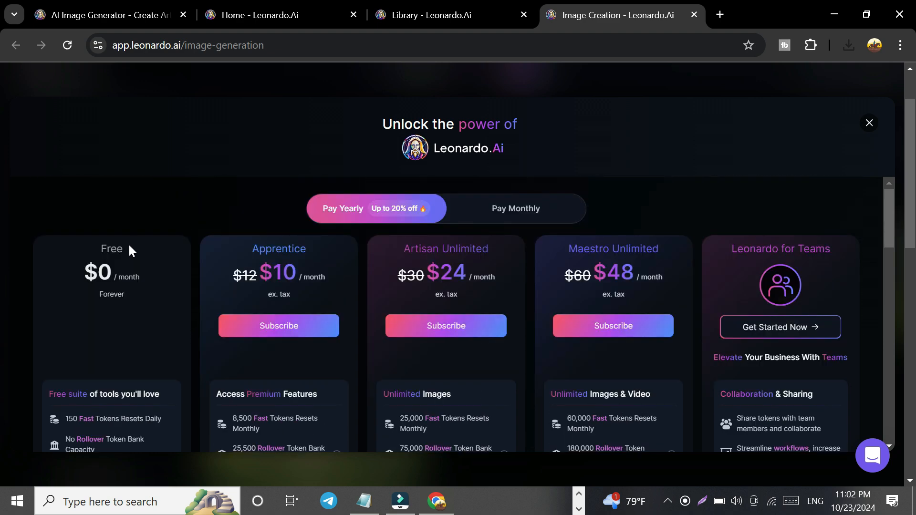
scroll(104, 376, "down", 5)
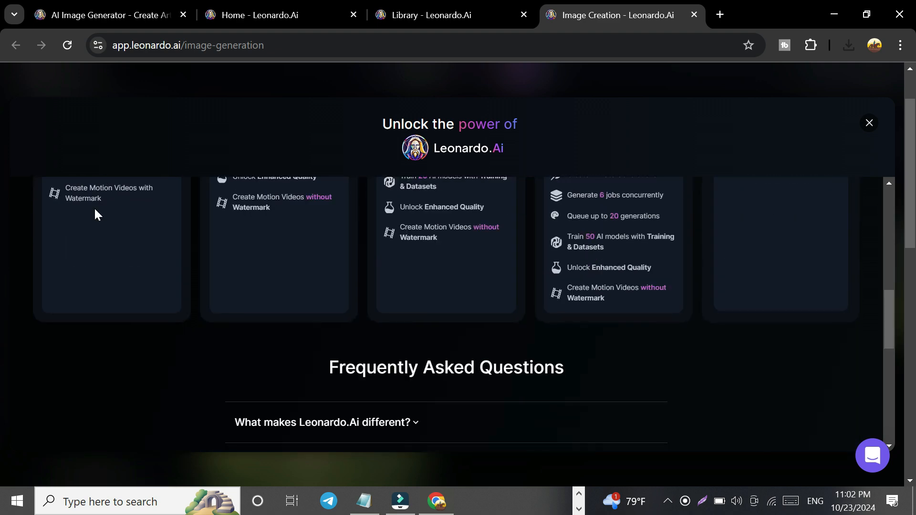
scroll(371, 292, "up", 5)
scroll(896, 248, "up", 2)
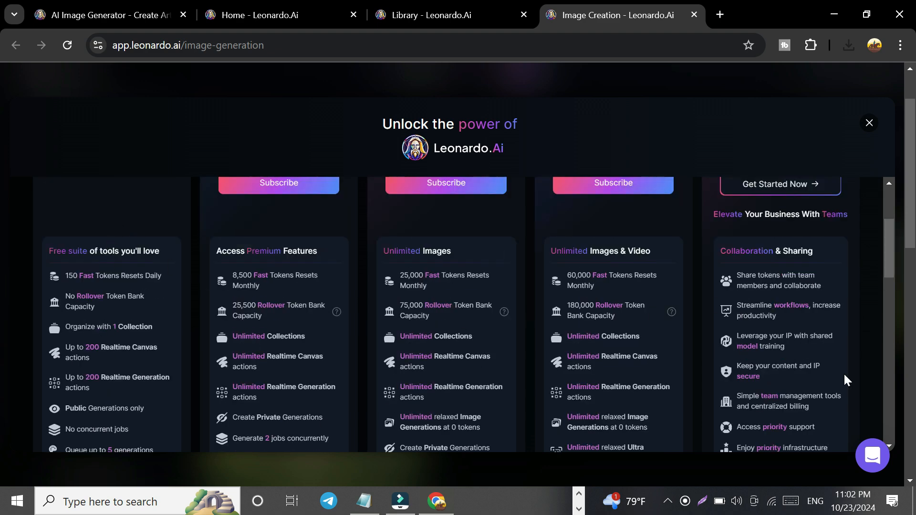
scroll(890, 267, "up", 3)
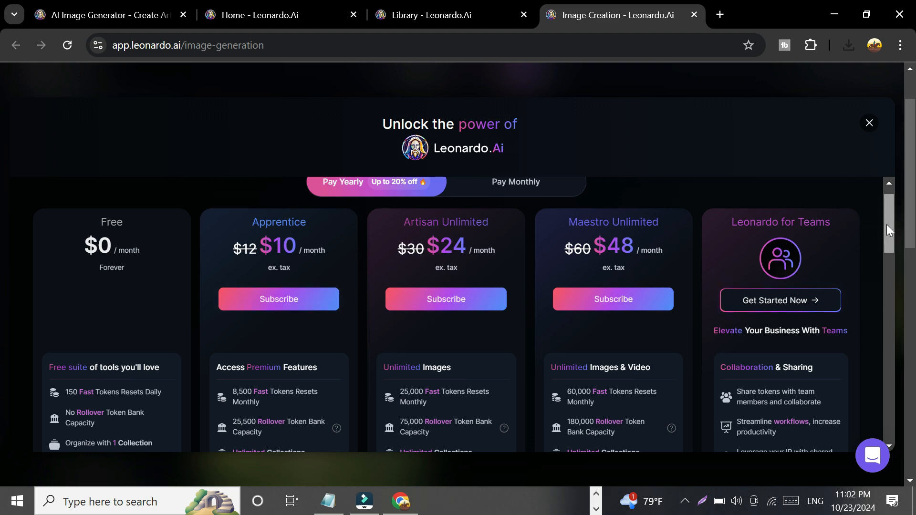
scroll(886, 224, "down", 4)
scroll(898, 280, "down", 2)
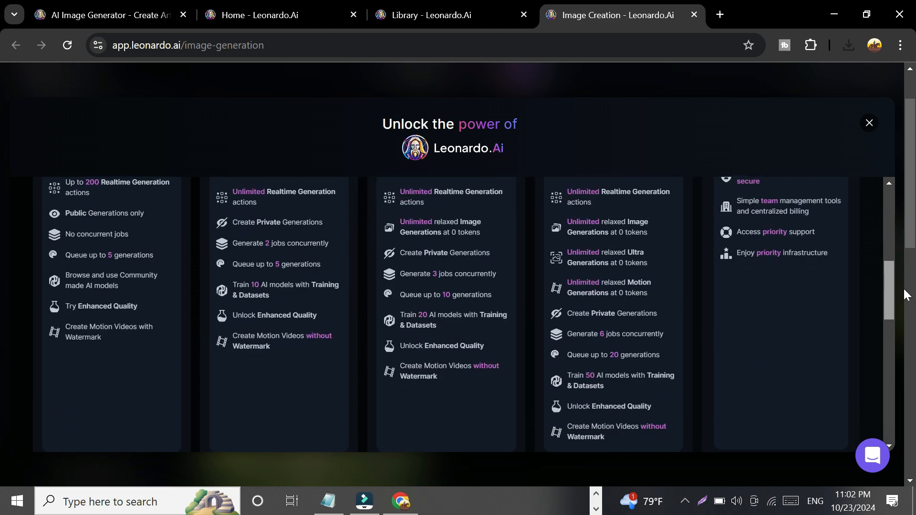
scroll(900, 287, "up", 6)
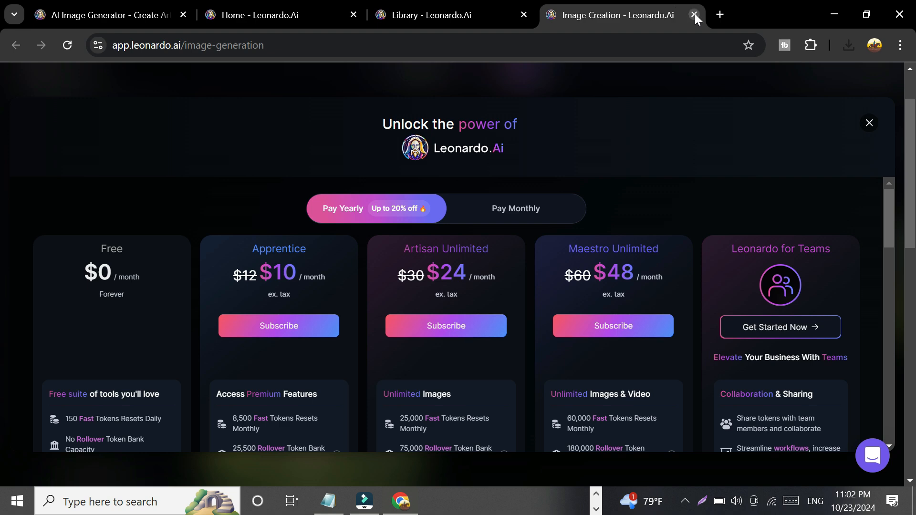
Close the Image Creation and old Library browser tabs, and open the Library from the Leonardo.Ai home page
left_click(694, 14)
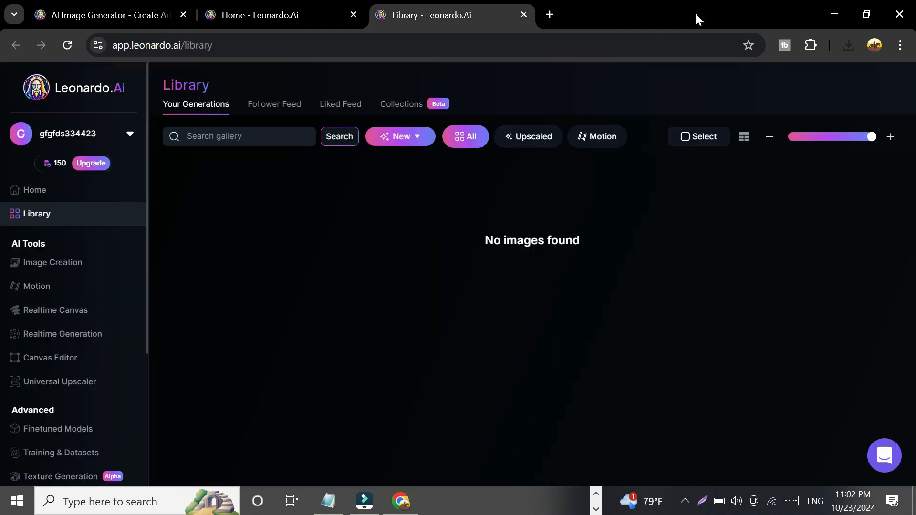
left_click(524, 14)
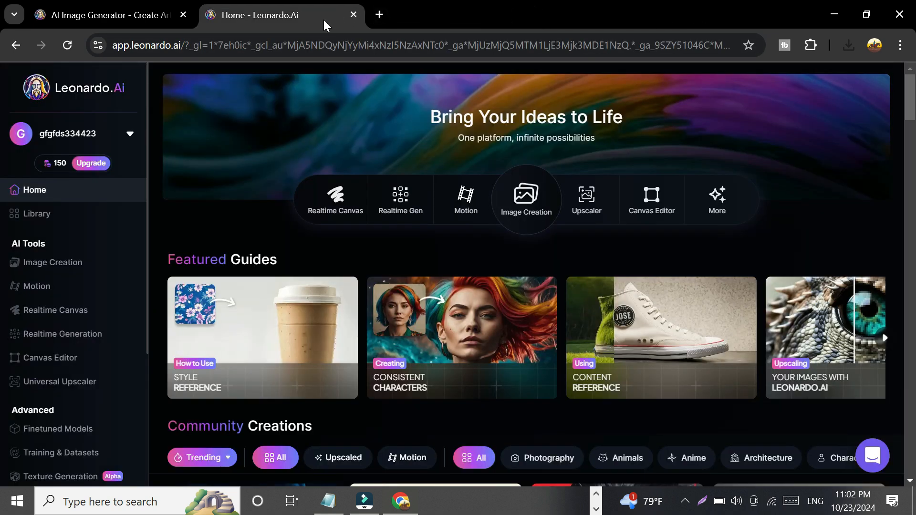
left_click(32, 215)
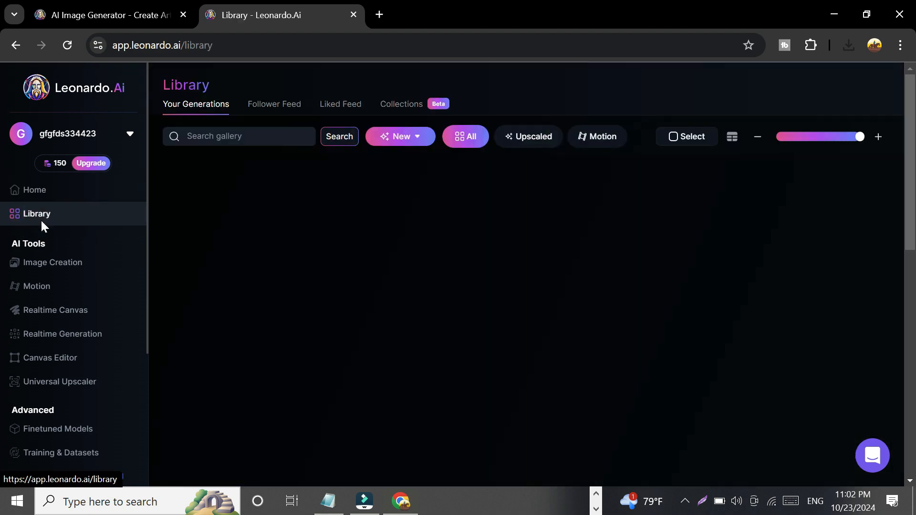